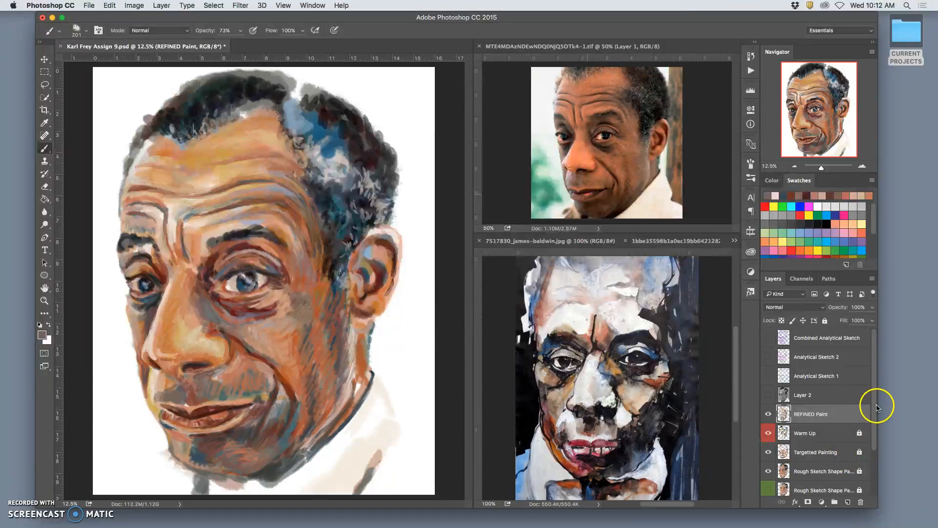
# Check Layer 1 near the bottom of the layer stack by toggling its visibility, leaving it hidden
pyautogui.moveTo(874, 409); pyautogui.dragTo(874, 481)
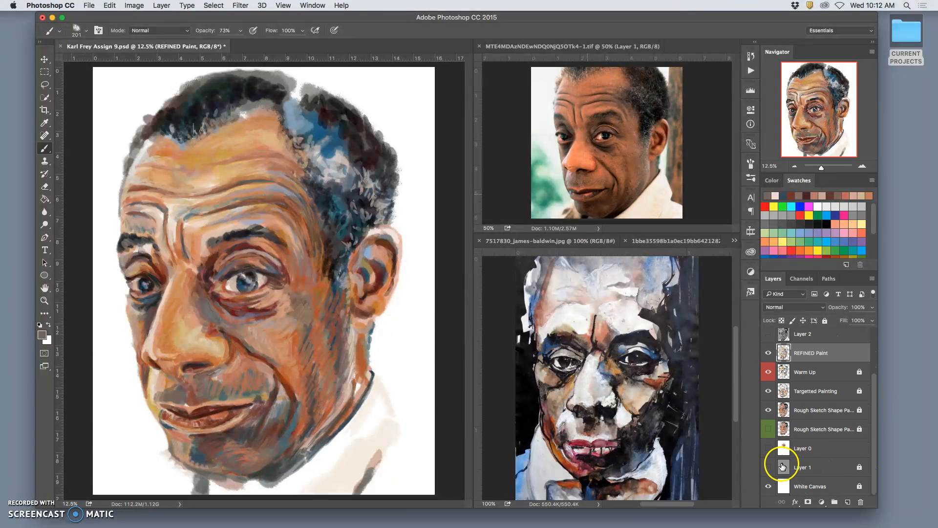
pyautogui.click(768, 468)
pyautogui.click(768, 469)
pyautogui.click(768, 469)
pyautogui.click(768, 468)
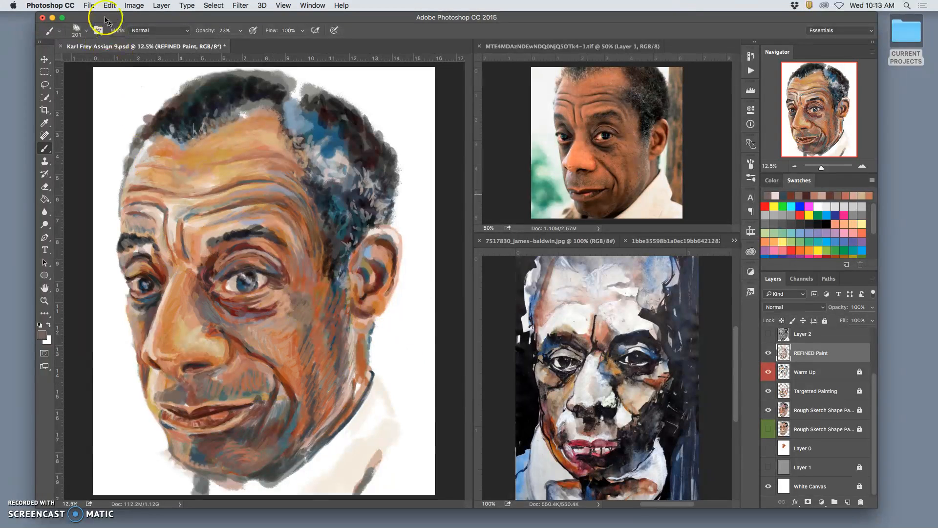
# Save the painting as a PNG copy on the desktop, prefixing the file name with "test", with Smallest / Slow compression and no interlacing
pyautogui.click(89, 5)
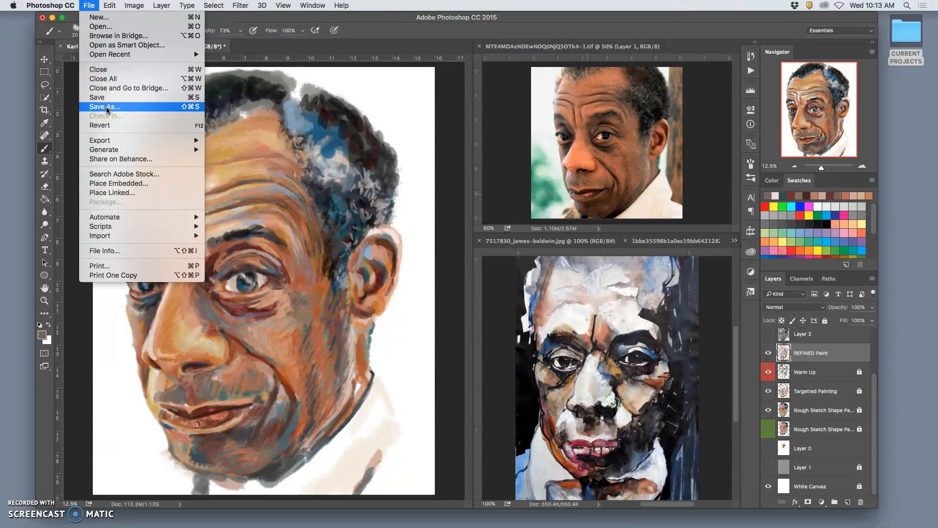
pyautogui.click(106, 109)
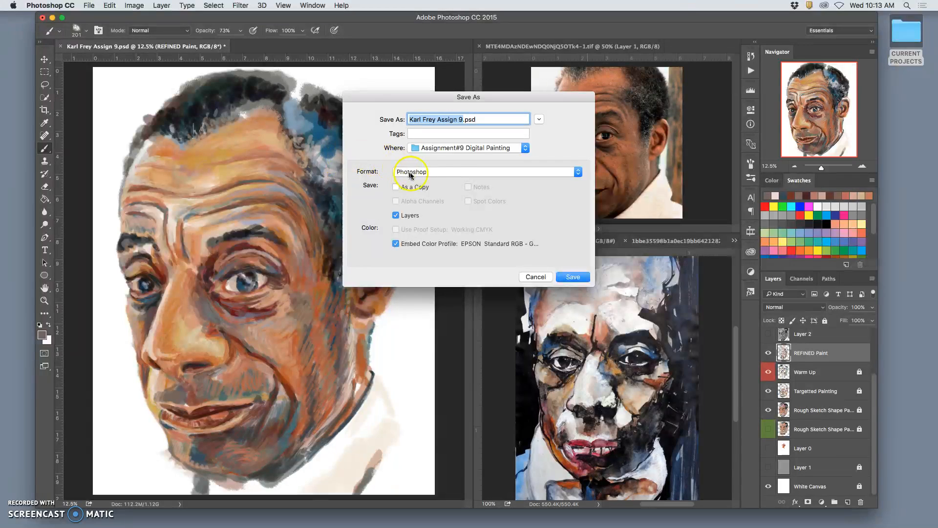
pyautogui.click(444, 173)
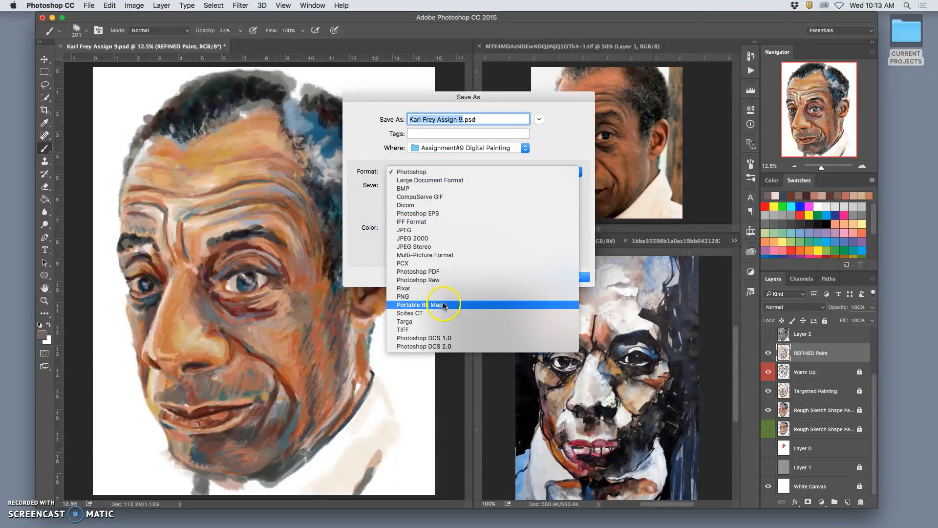
pyautogui.click(445, 292)
pyautogui.click(410, 120)
pyautogui.write('Test')
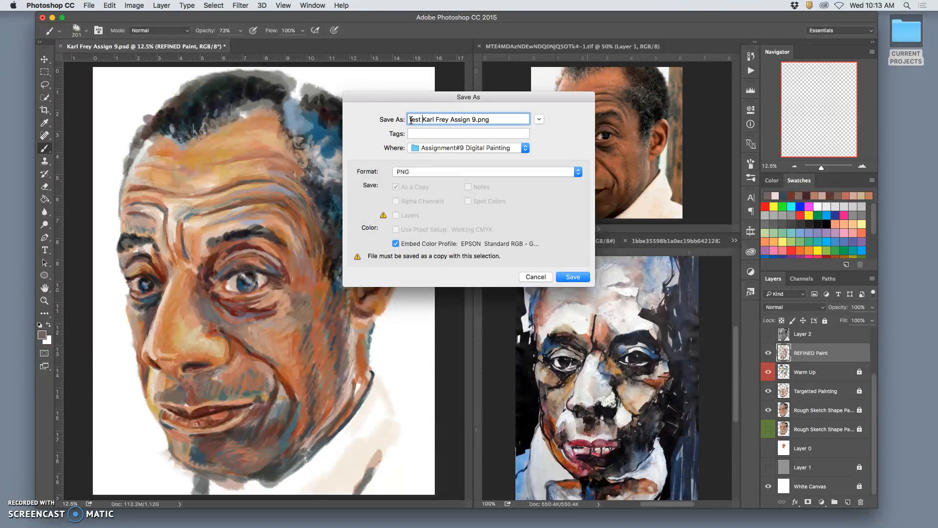
pyautogui.click(439, 146)
pyautogui.click(573, 276)
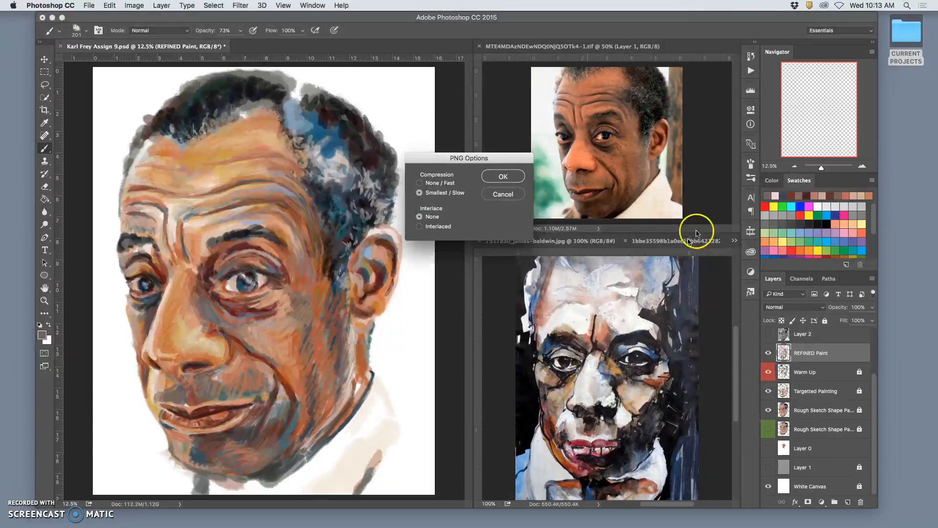
pyautogui.click(502, 176)
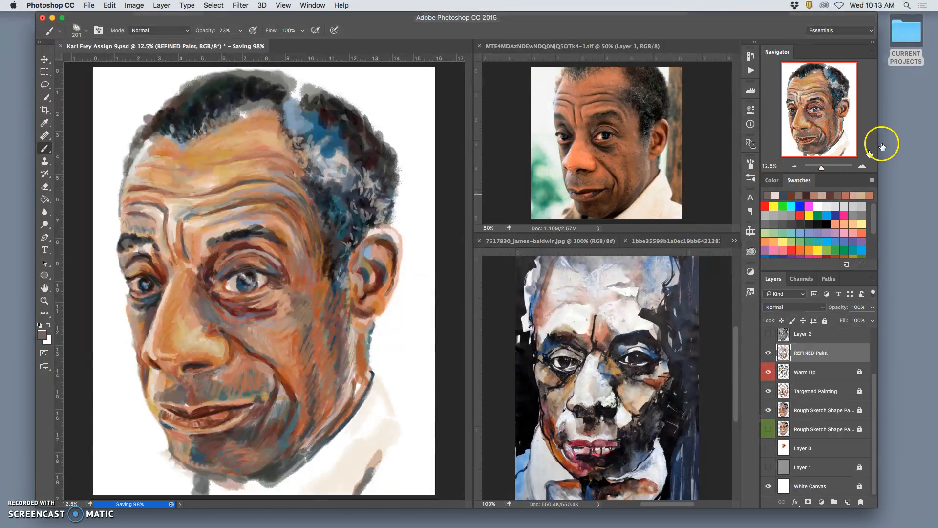
# Check the desktop for the exported PNG file and return to the painting in Photoshop
pyautogui.click(907, 119)
pyautogui.press('F11')
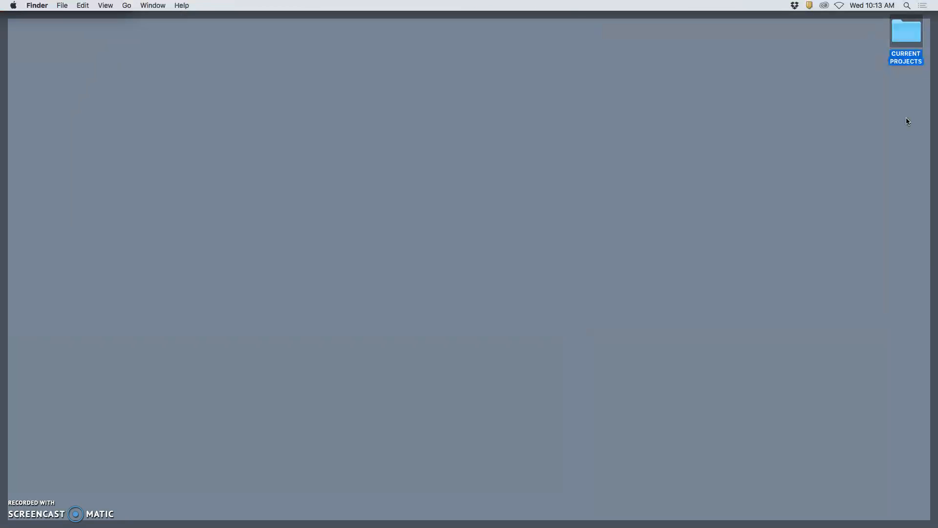
pyautogui.press('F11')
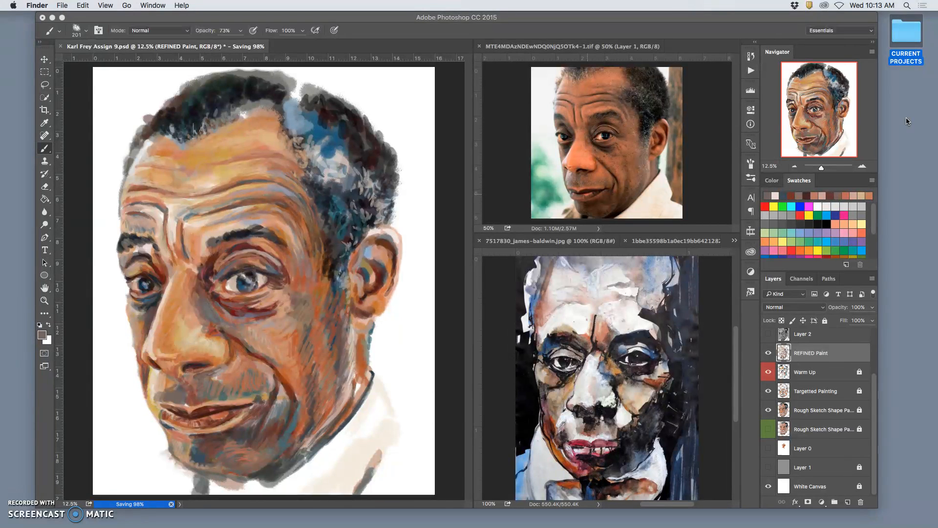
pyautogui.click(907, 120)
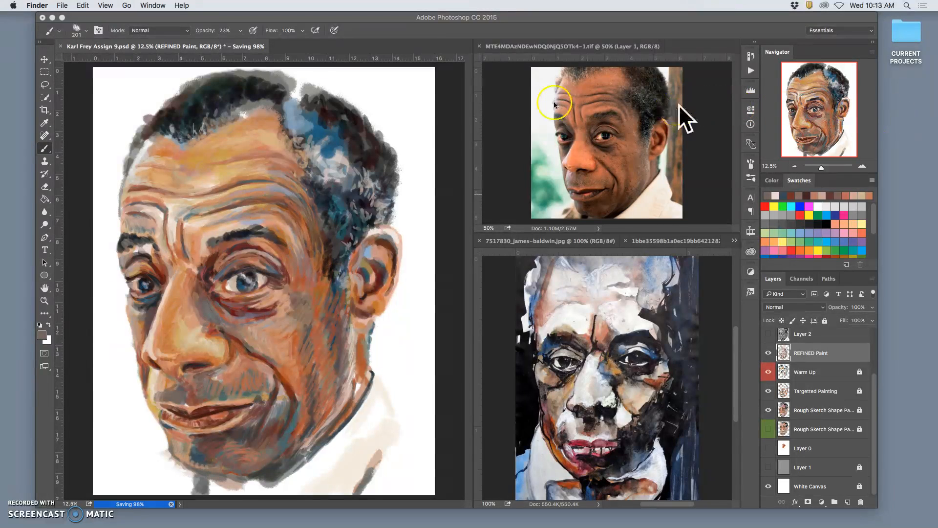
pyautogui.click(52, 17)
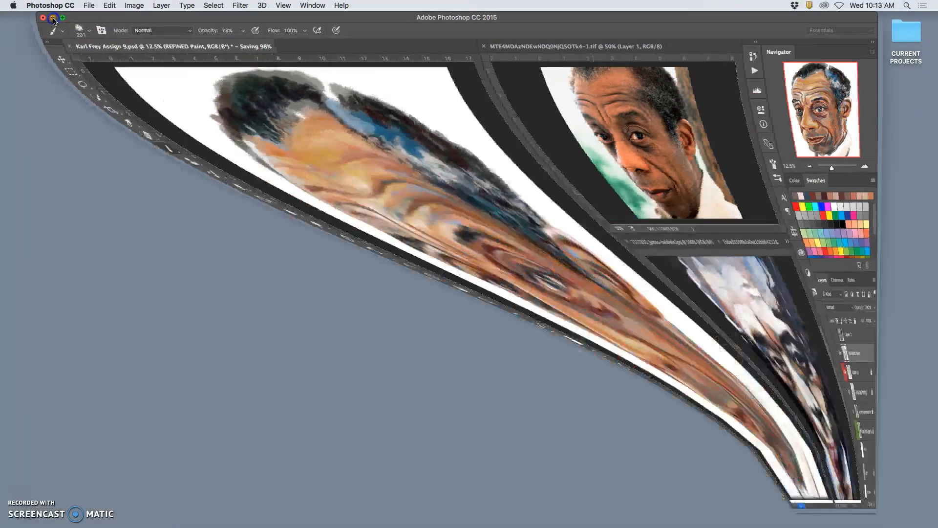
pyautogui.click(670, 109)
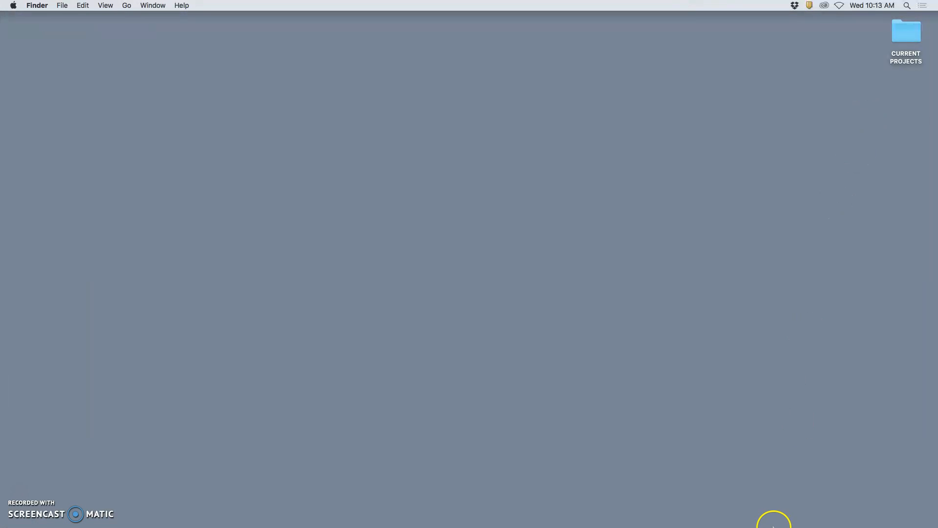
pyautogui.moveTo(773, 525)
pyautogui.click(863, 509)
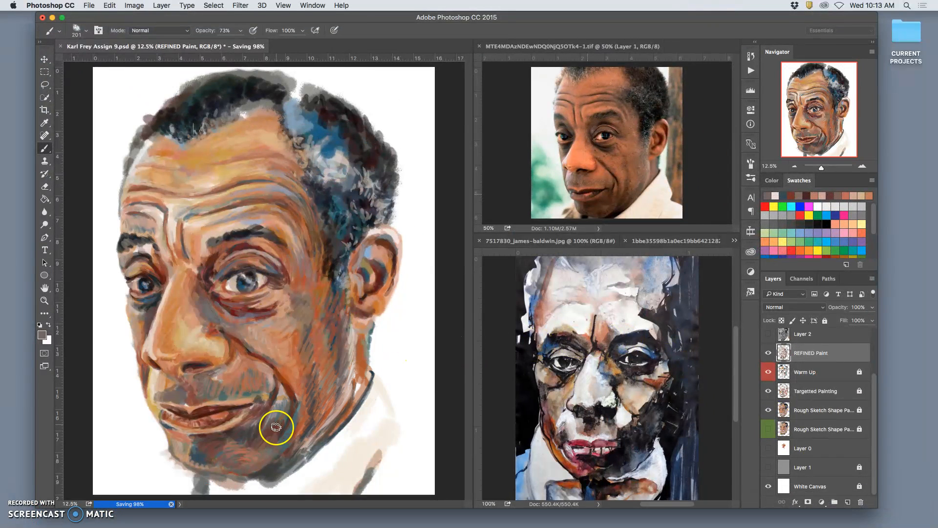
# Save the painting's layered Photoshop document under its existing name
pyautogui.click(89, 5)
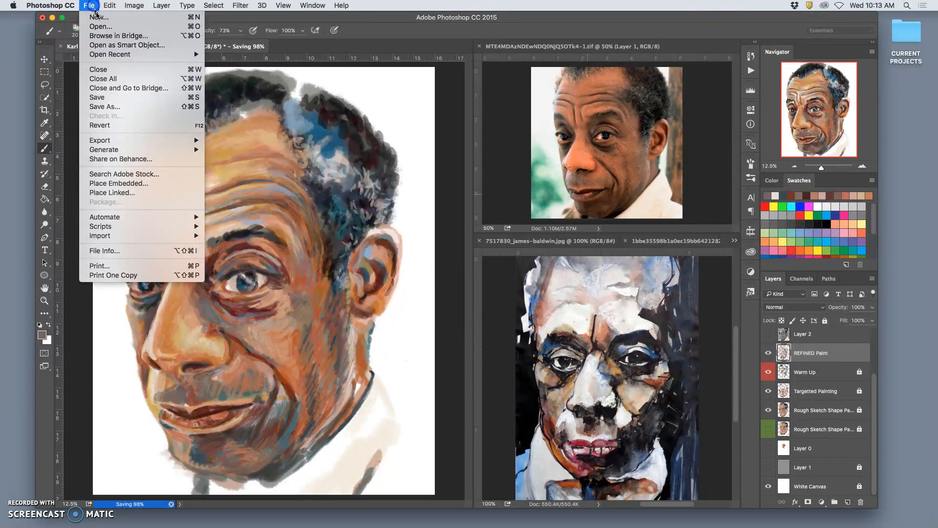
pyautogui.click(111, 100)
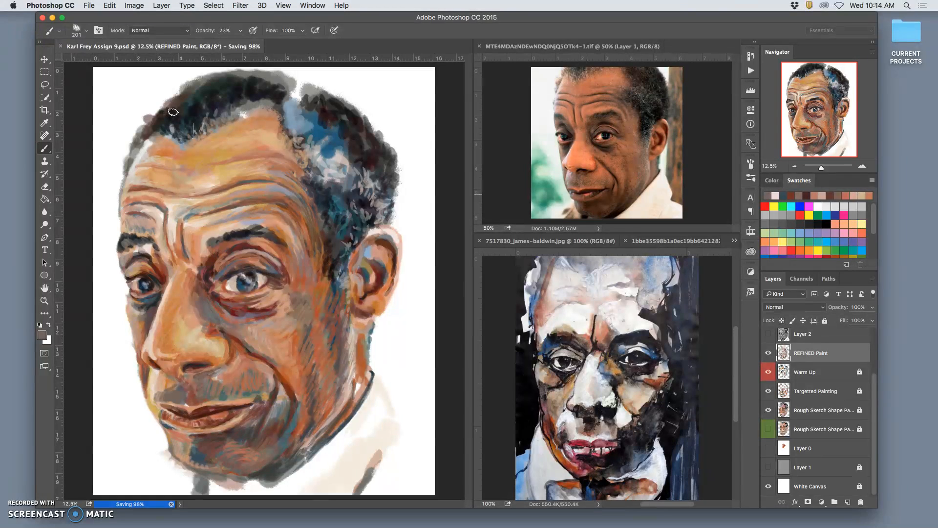
pyautogui.click(91, 5)
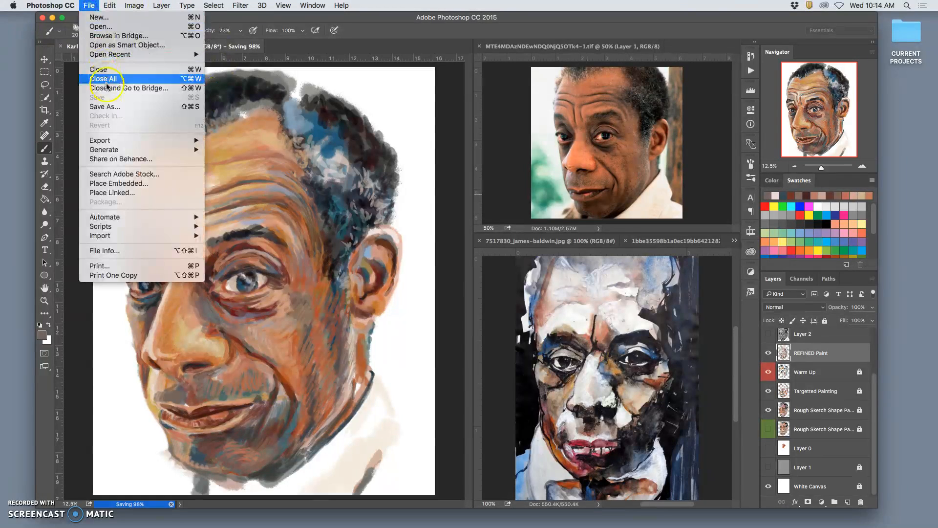
pyautogui.click(110, 108)
pyautogui.click(542, 189)
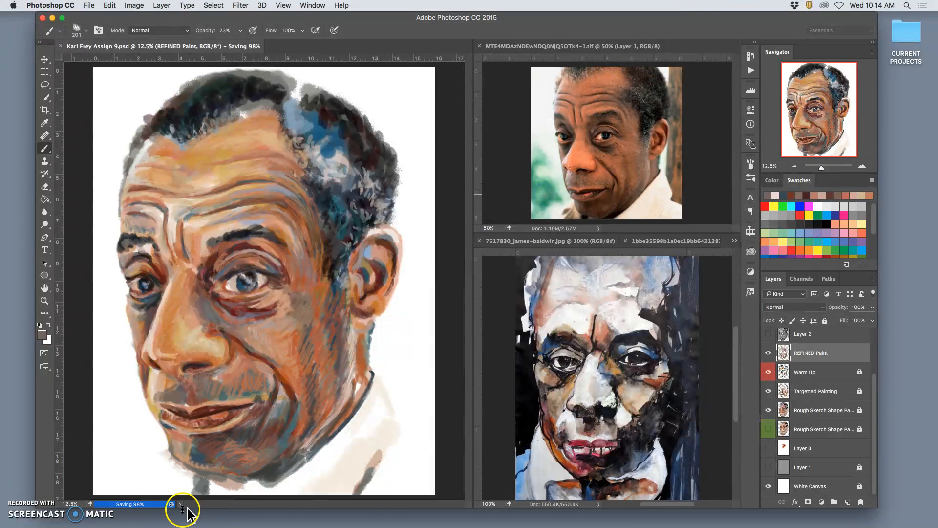
# Minimize the Photoshop window, open the exported test PNG from the desktop in Preview, and reposition its window
pyautogui.moveTo(386, 524)
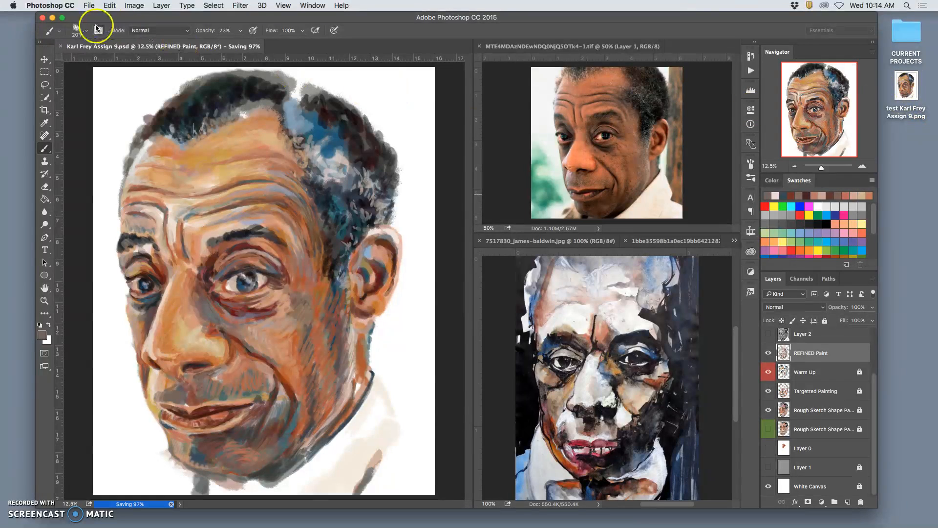
pyautogui.click(52, 18)
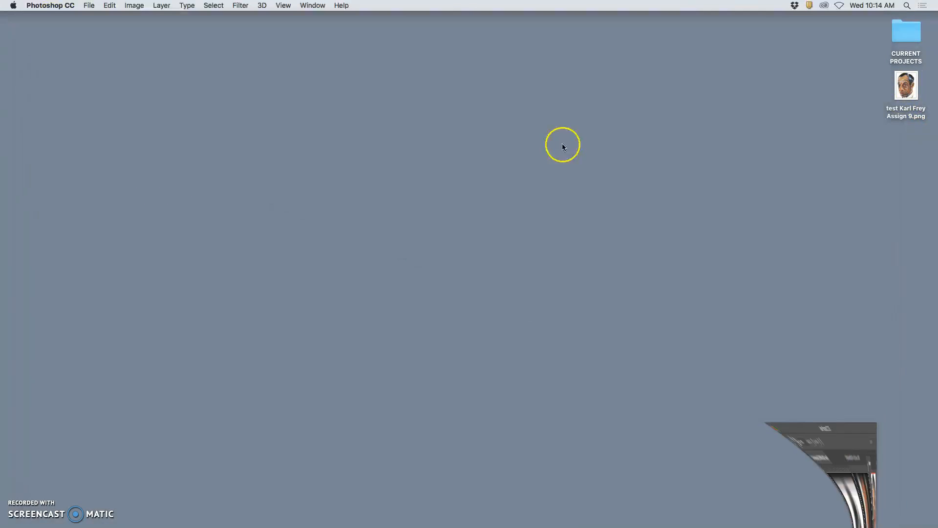
pyautogui.doubleClick(906, 93)
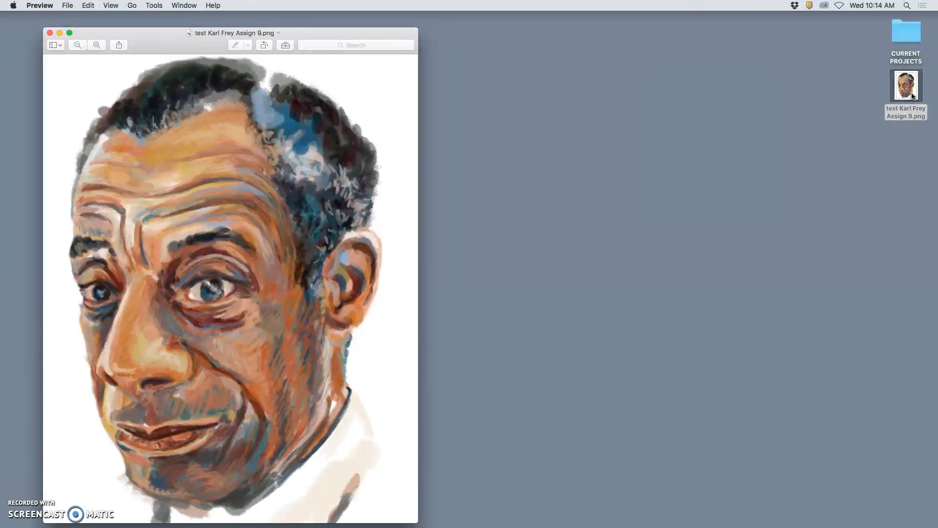
pyautogui.moveTo(370, 35); pyautogui.dragTo(449, 20)
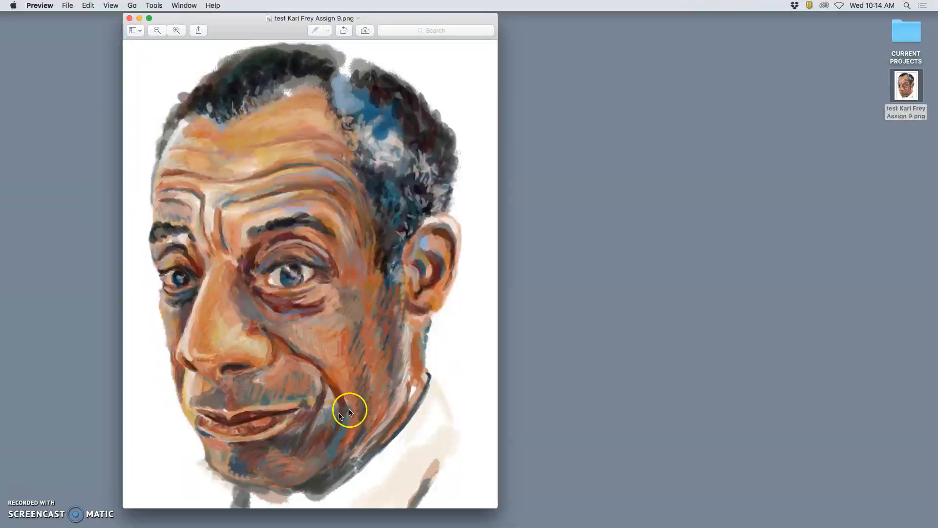
# Bring up Adjust Color for the PNG and apply Auto Levels to the portrait
pyautogui.click(154, 5)
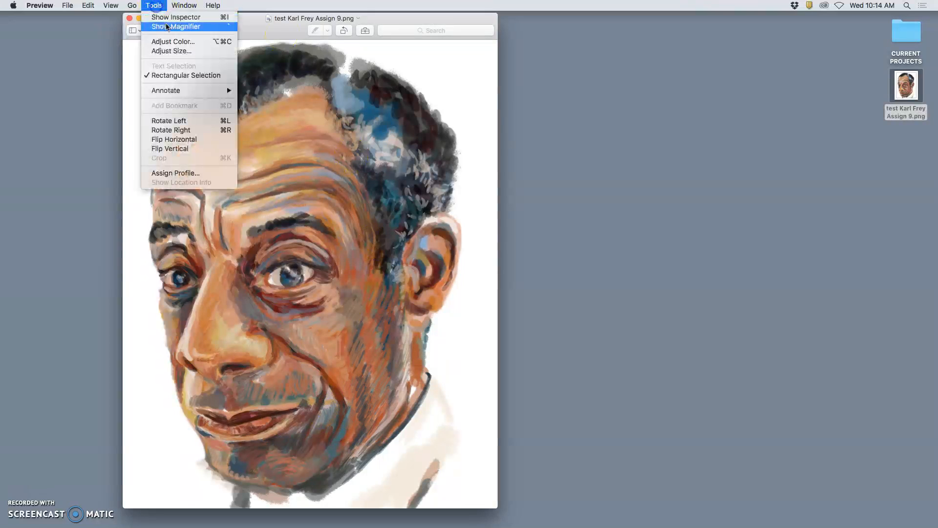
pyautogui.click(482, 300)
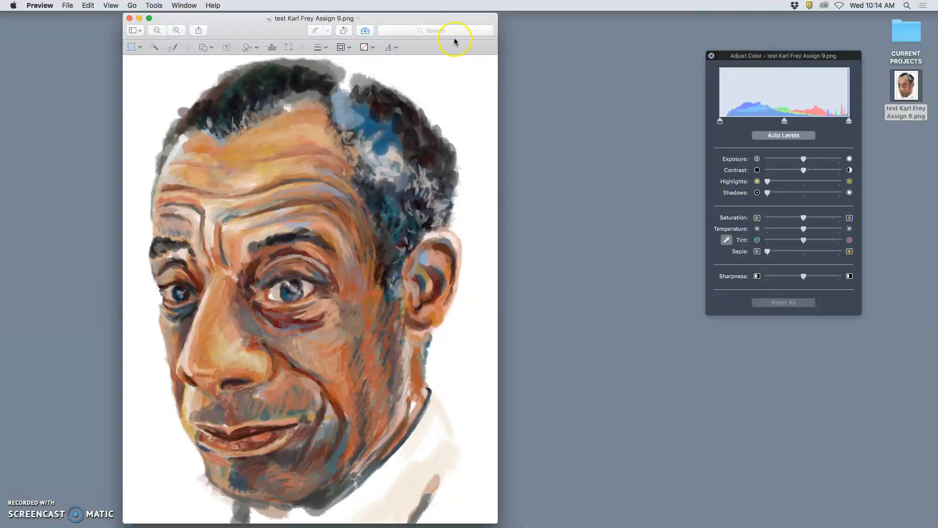
pyautogui.moveTo(455, 42); pyautogui.dragTo(461, 21)
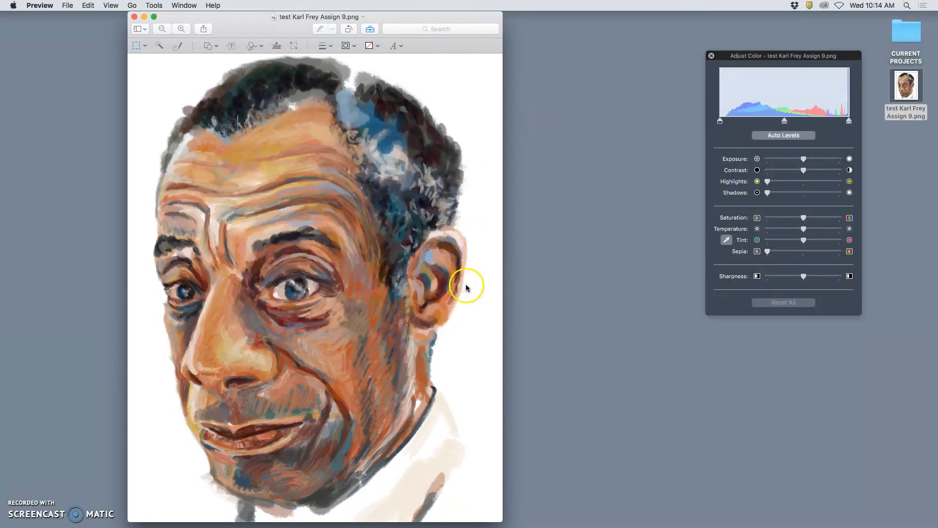
pyautogui.click(792, 139)
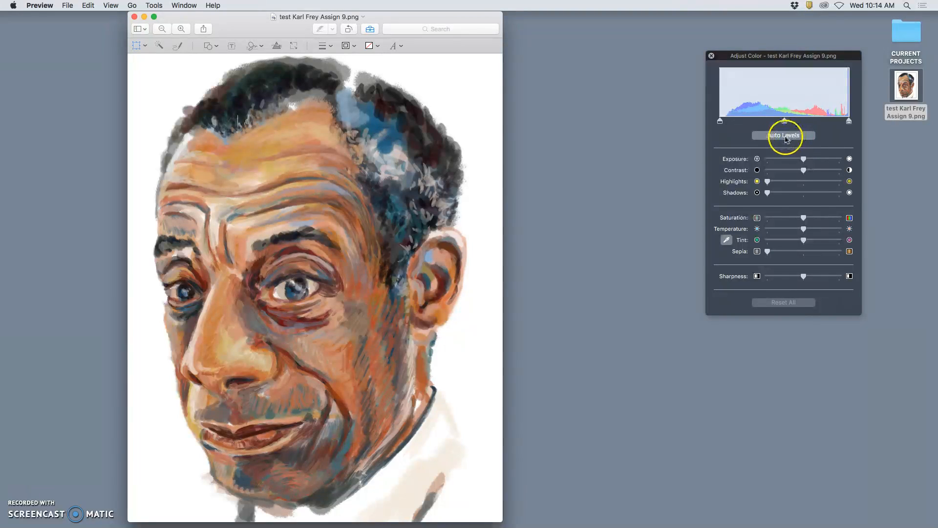
pyautogui.click(787, 137)
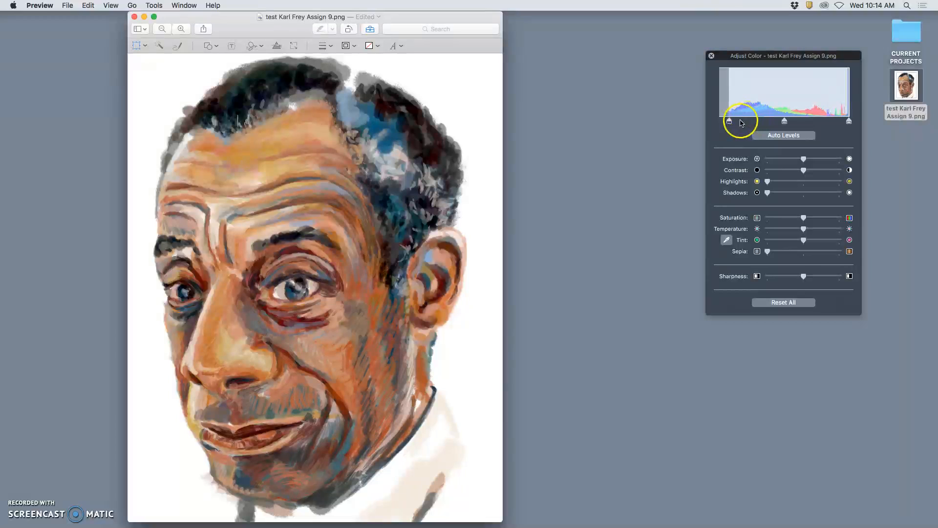
pyautogui.moveTo(729, 121)
pyautogui.mouseDown()
pyautogui.moveTo(698, 121)
pyautogui.moveTo(732, 121)
pyautogui.mouseUp()
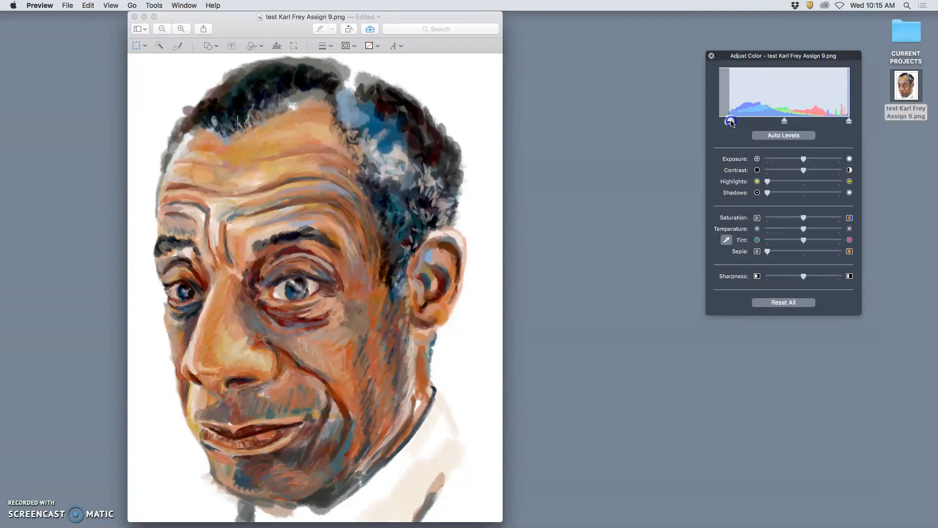
pyautogui.click(782, 137)
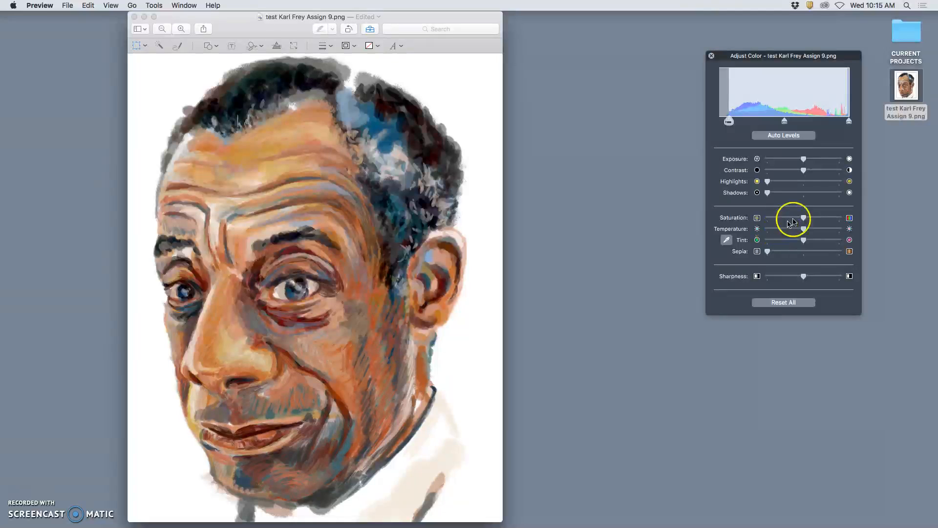
# Try the portrait's saturation at its minimum and maximum, and return it to about the middle setting
pyautogui.moveTo(804, 220); pyautogui.dragTo(738, 220)
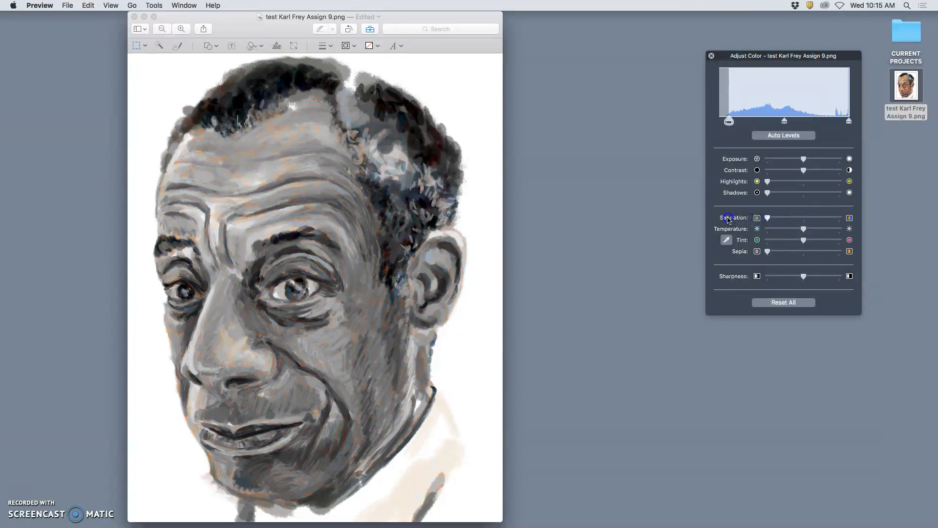
pyautogui.moveTo(754, 220); pyautogui.dragTo(857, 219)
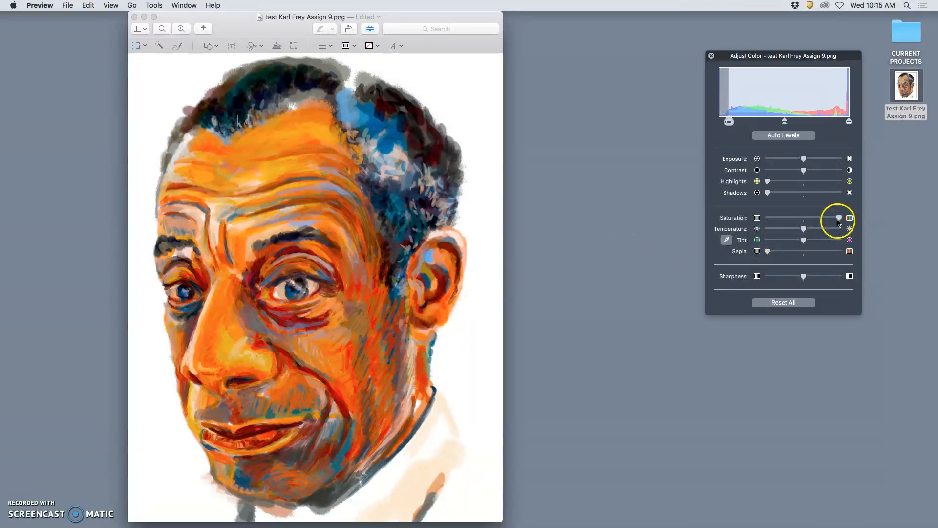
pyautogui.moveTo(831, 221); pyautogui.dragTo(782, 221)
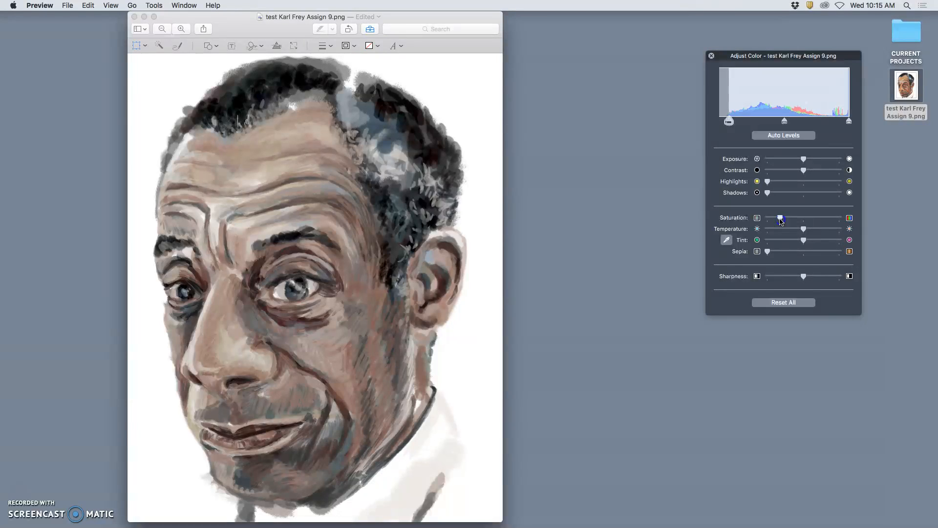
pyautogui.moveTo(801, 221); pyautogui.dragTo(807, 222)
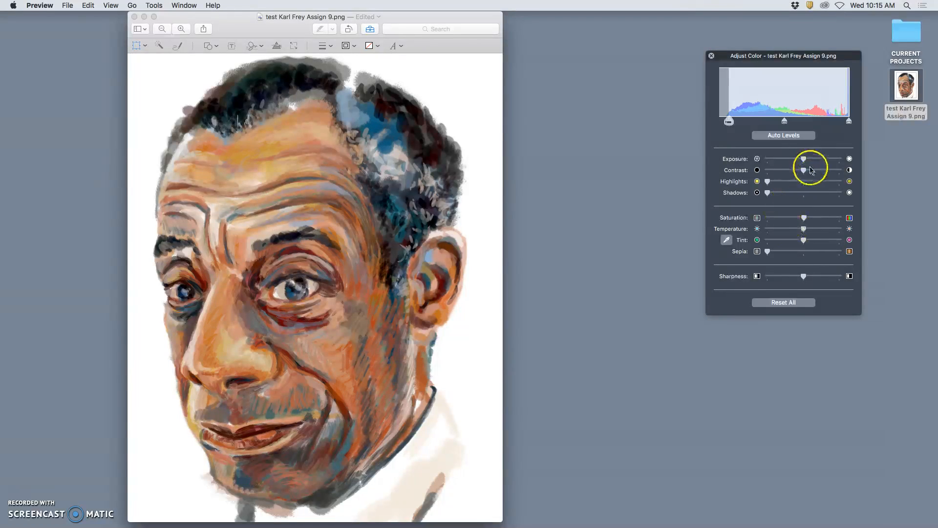
# Adjust the portrait's levels with lighter midtones and a raised black point, and try a lower white point before restoring it to maximum
pyautogui.moveTo(784, 124); pyautogui.dragTo(765, 123)
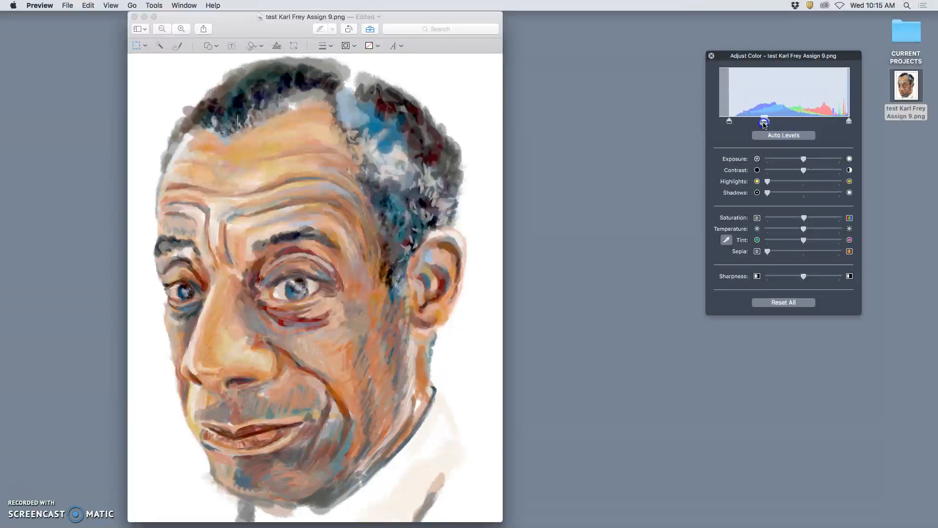
pyautogui.moveTo(731, 122); pyautogui.dragTo(743, 124)
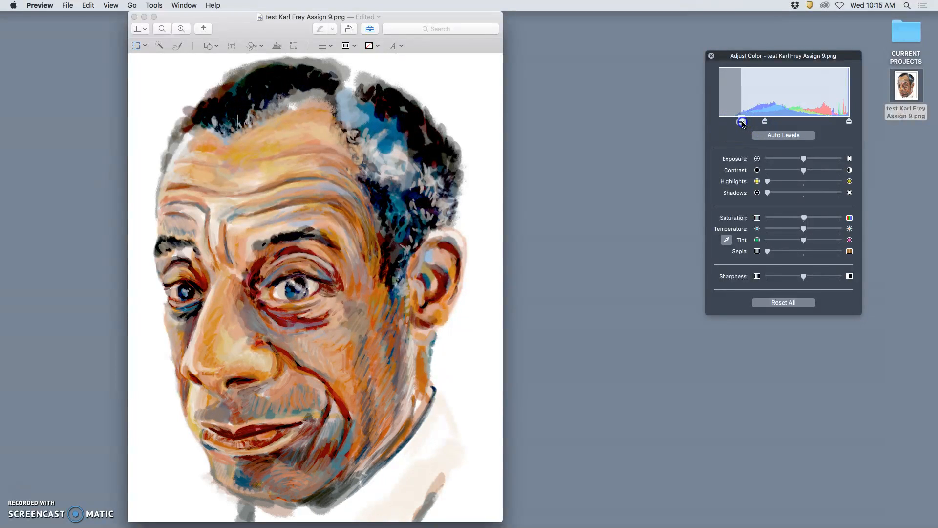
pyautogui.moveTo(849, 121); pyautogui.dragTo(813, 121)
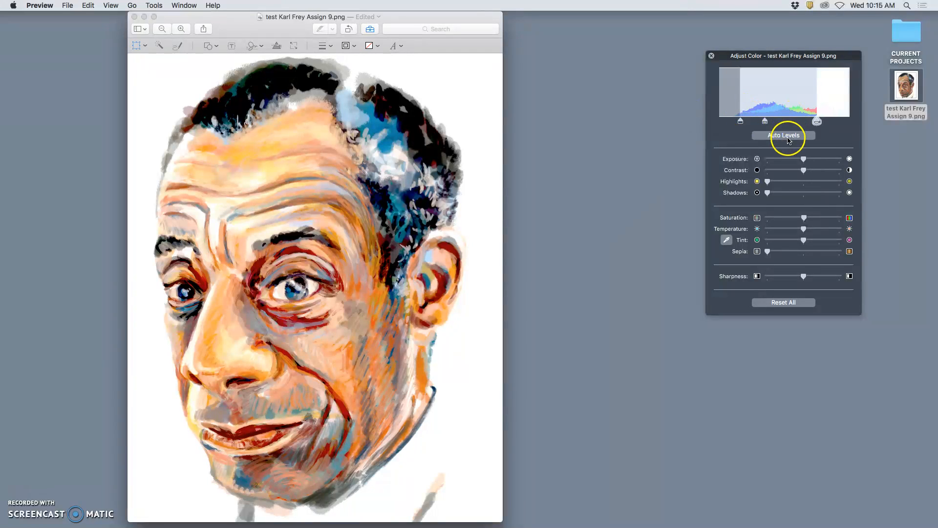
pyautogui.click(788, 141)
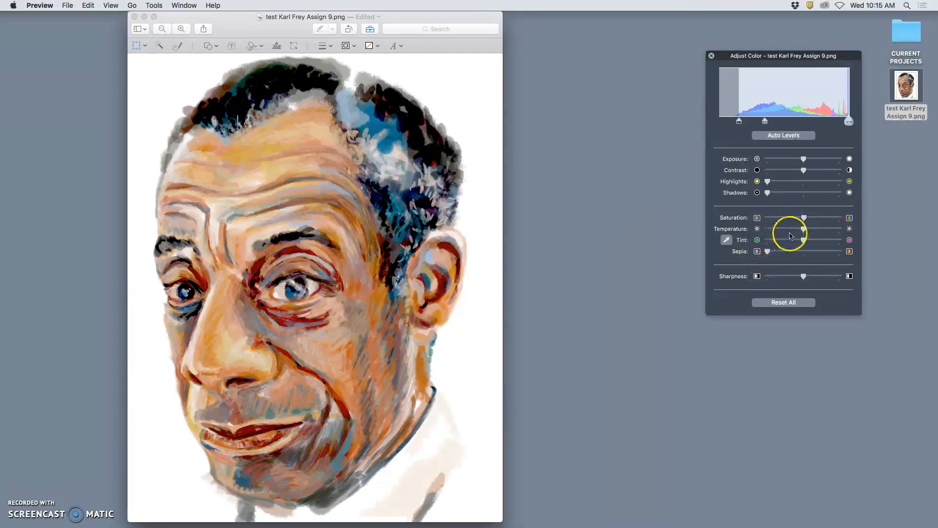
# Try a cooler temperature on the portrait, and set it moderately warmer than the middle
pyautogui.click(804, 218)
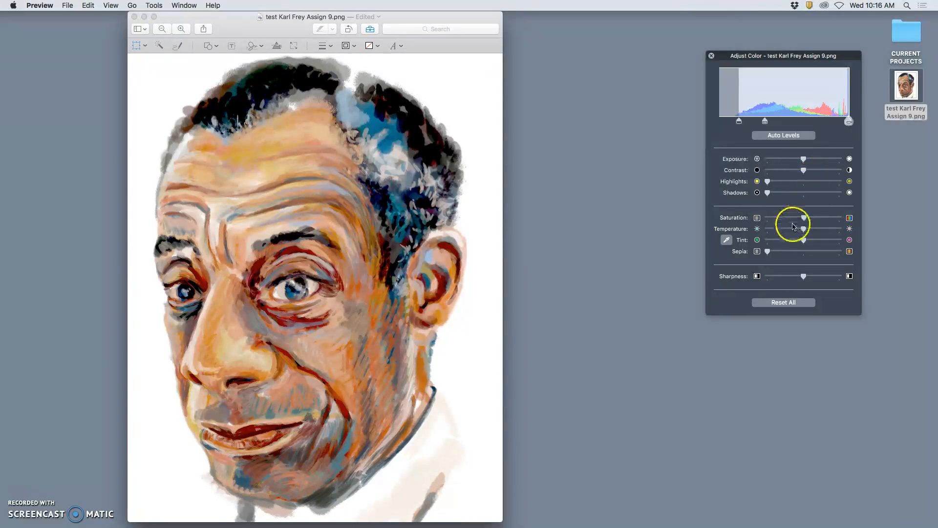
pyautogui.moveTo(794, 234); pyautogui.dragTo(769, 235)
pyautogui.moveTo(759, 235); pyautogui.dragTo(785, 234)
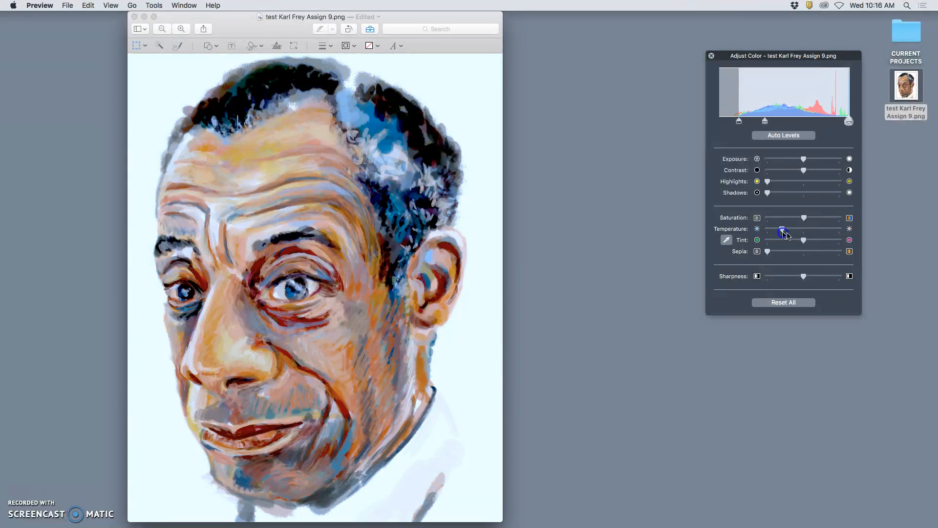
pyautogui.moveTo(801, 242); pyautogui.dragTo(821, 230)
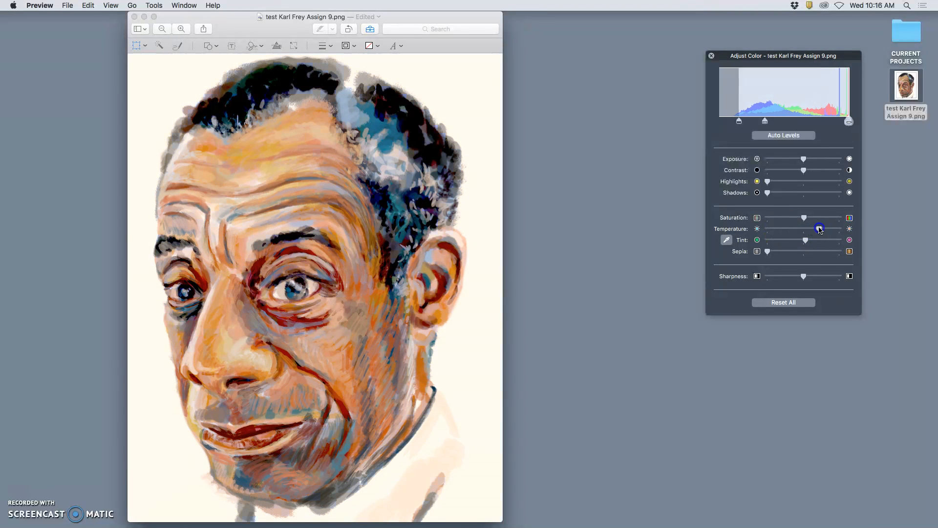
# Give the portrait a little sepia and maximum sharpness, and raise its shadows and saturation slightly
pyautogui.moveTo(782, 253); pyautogui.dragTo(815, 276)
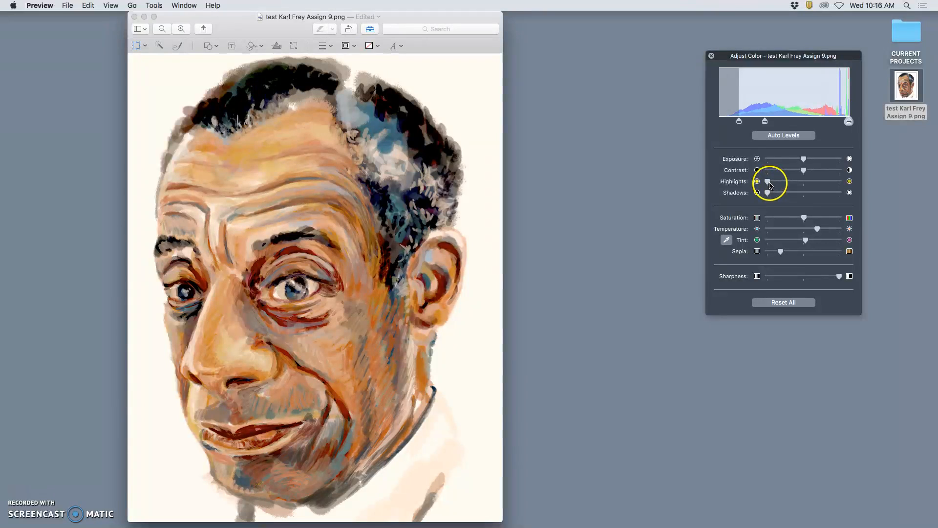
pyautogui.click(768, 193)
pyautogui.moveTo(796, 194); pyautogui.dragTo(788, 195)
pyautogui.click(805, 218)
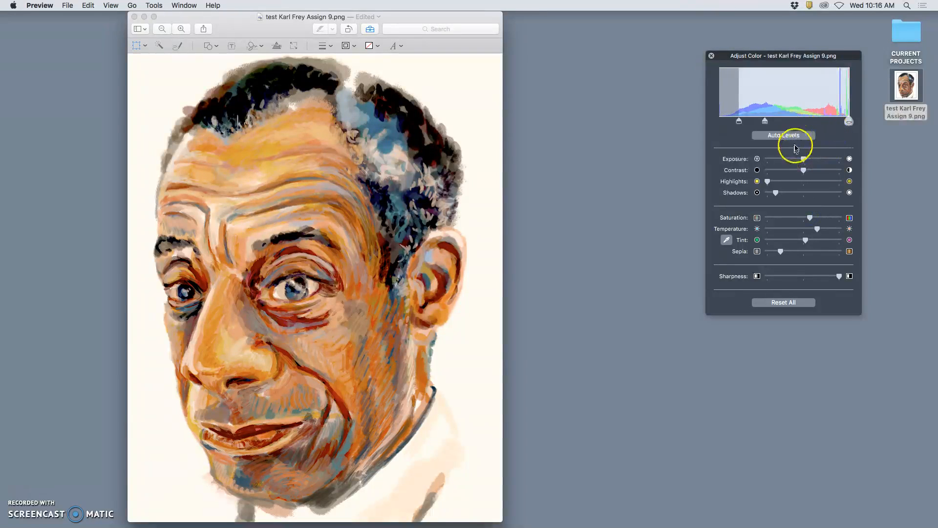
# Raise the portrait's exposure slightly, and try its tint toward magenta before bringing it back to about the middle
pyautogui.click(804, 159)
pyautogui.moveTo(816, 161); pyautogui.dragTo(819, 161)
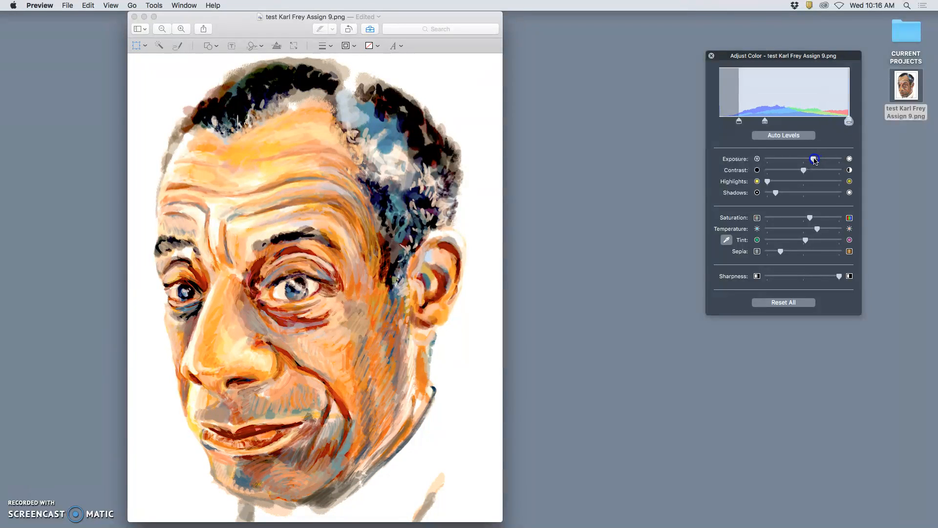
pyautogui.moveTo(804, 239); pyautogui.dragTo(816, 240)
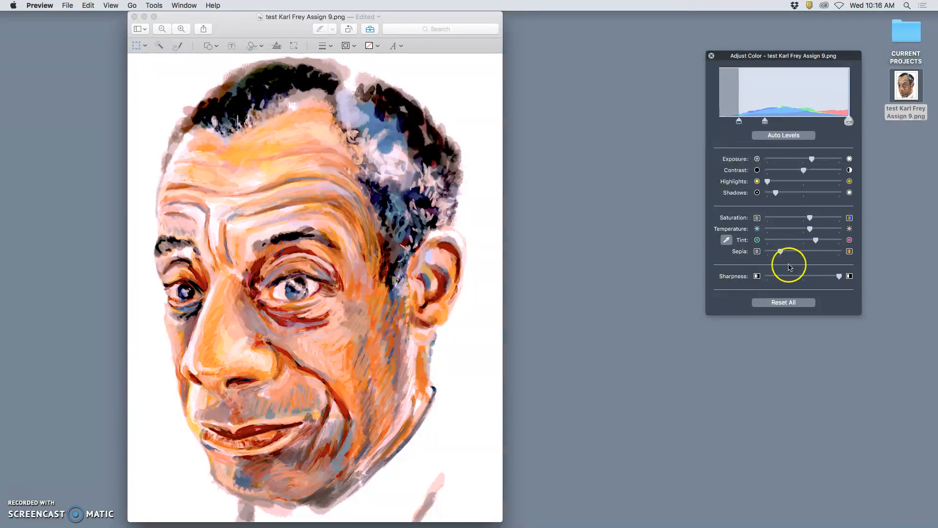
pyautogui.moveTo(812, 243); pyautogui.dragTo(803, 243)
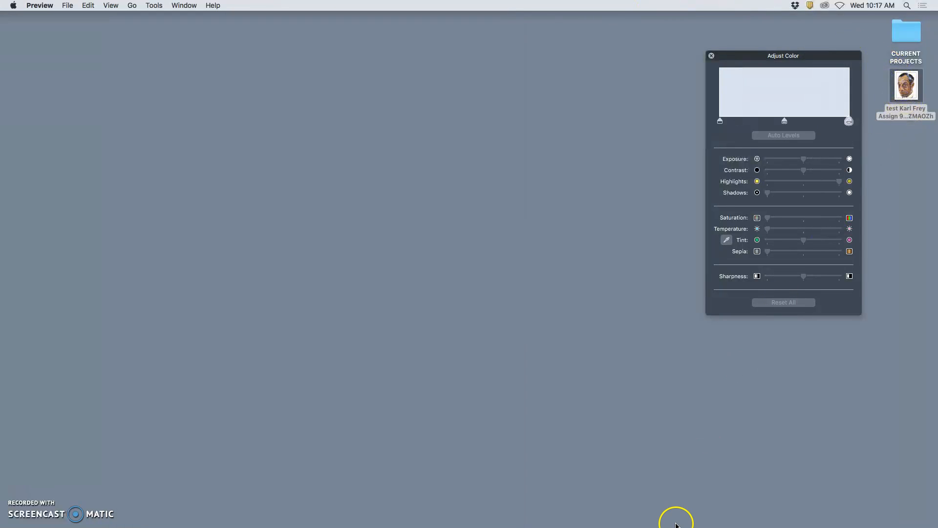
# Switch to Photoshop and place the adjusted test PNG from the desktop as a full-canvas layer above REFINED Paint
pyautogui.moveTo(677, 510)
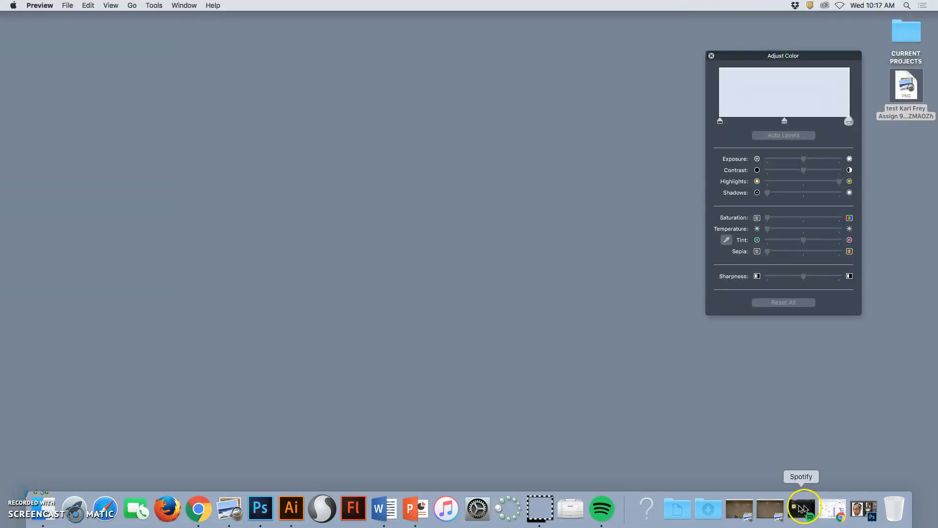
pyautogui.click(861, 508)
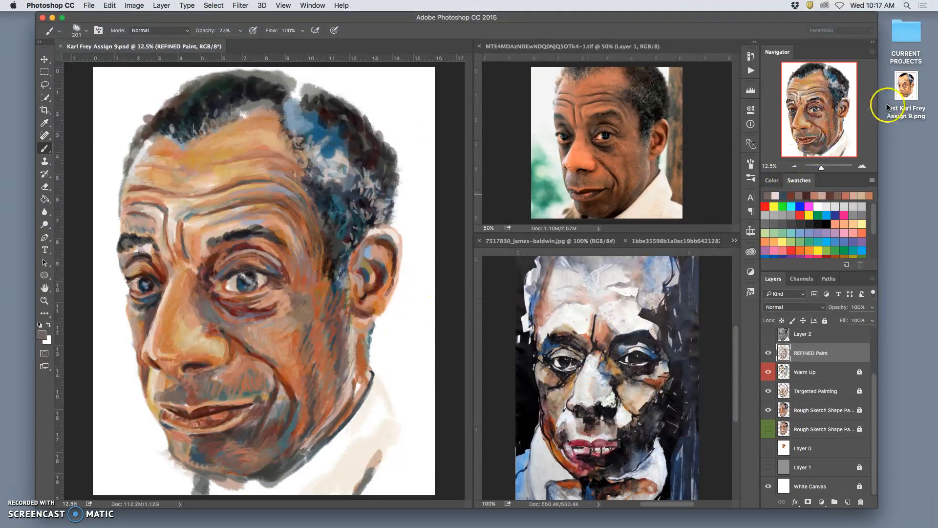
pyautogui.moveTo(907, 88)
pyautogui.mouseDown()
pyautogui.moveTo(742, 251)
pyautogui.moveTo(356, 309)
pyautogui.moveTo(360, 316)
pyautogui.mouseUp()
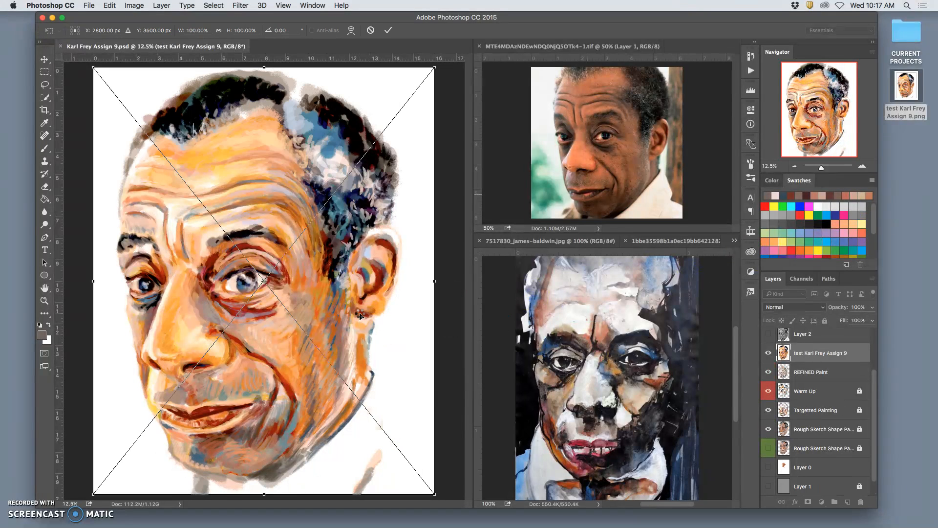
pyautogui.press('Return')
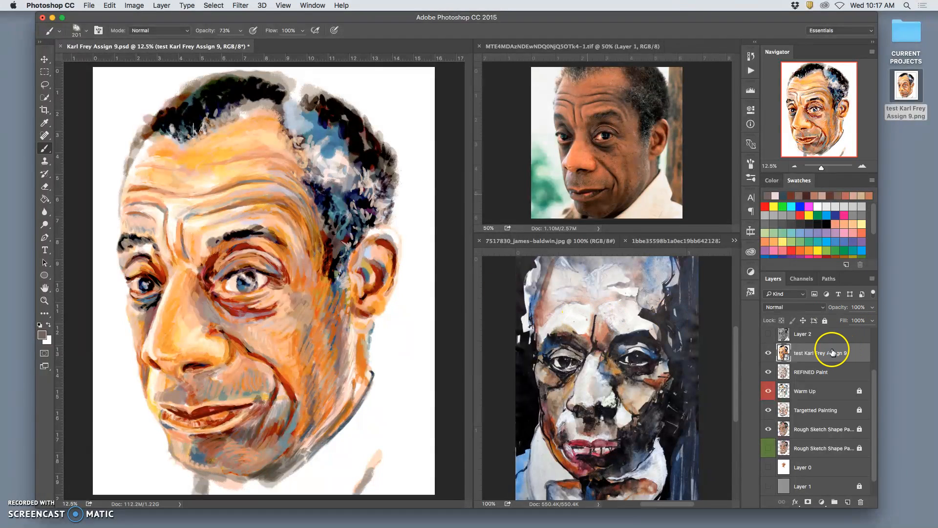
# Try the Overlay, Soft Light and Pin Light blend modes on the placed test layer
pyautogui.click(813, 308)
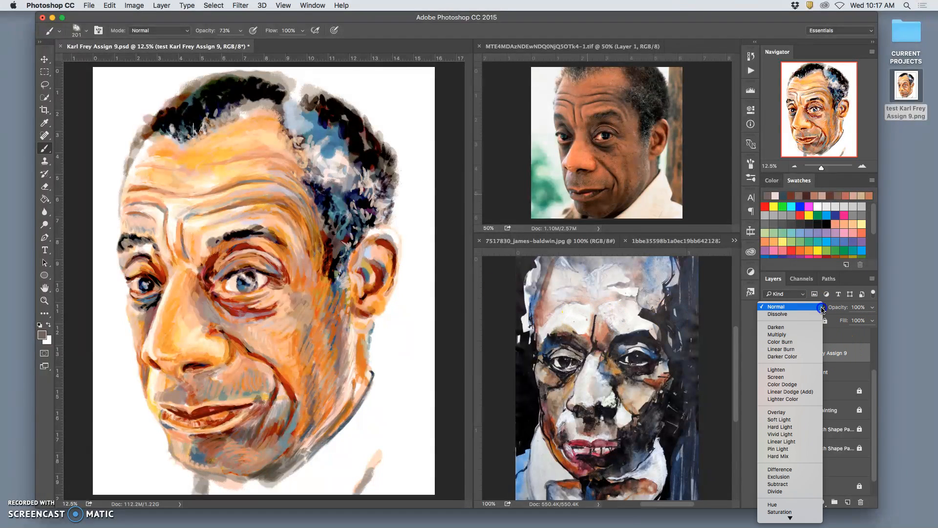
pyautogui.click(797, 415)
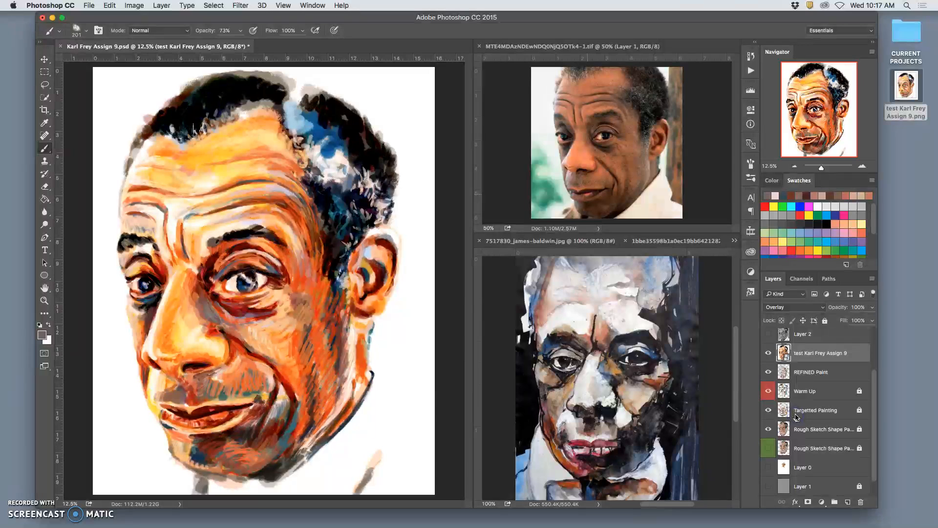
pyautogui.click(808, 307)
pyautogui.click(800, 314)
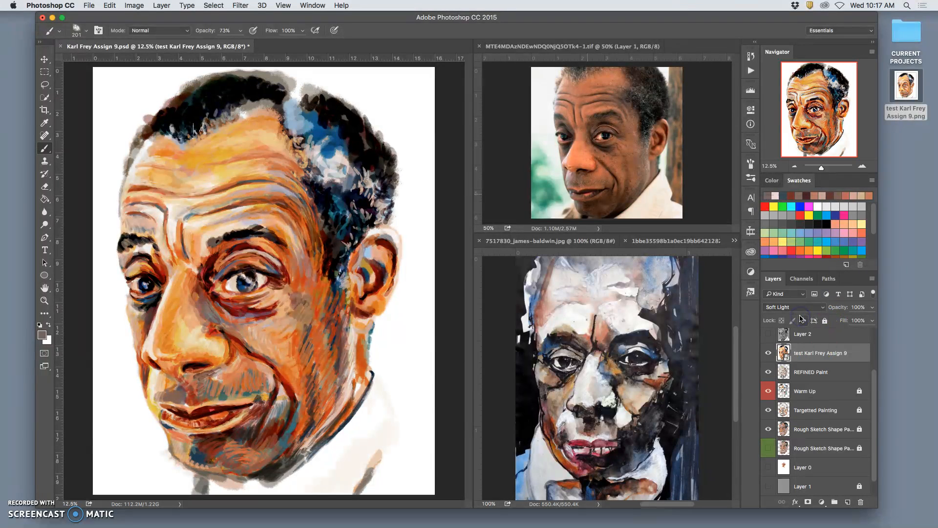
pyautogui.click(806, 308)
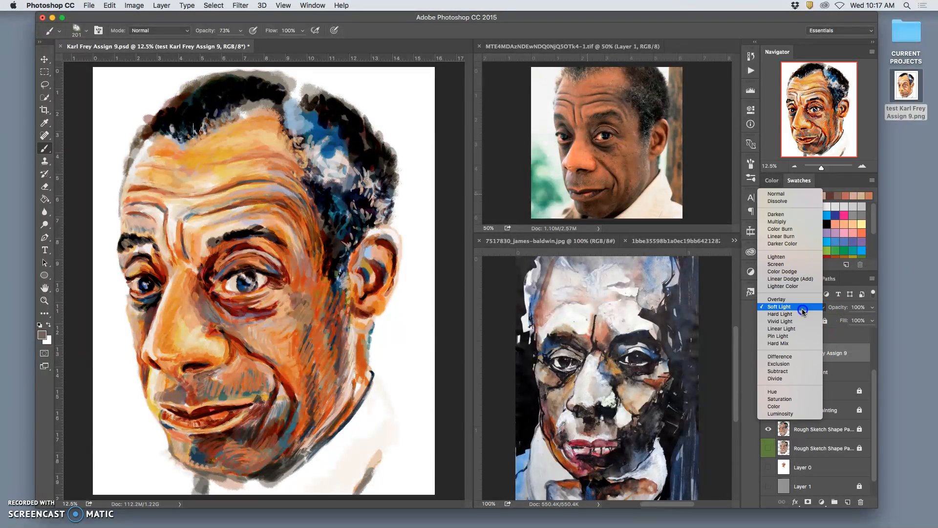
pyautogui.click(796, 336)
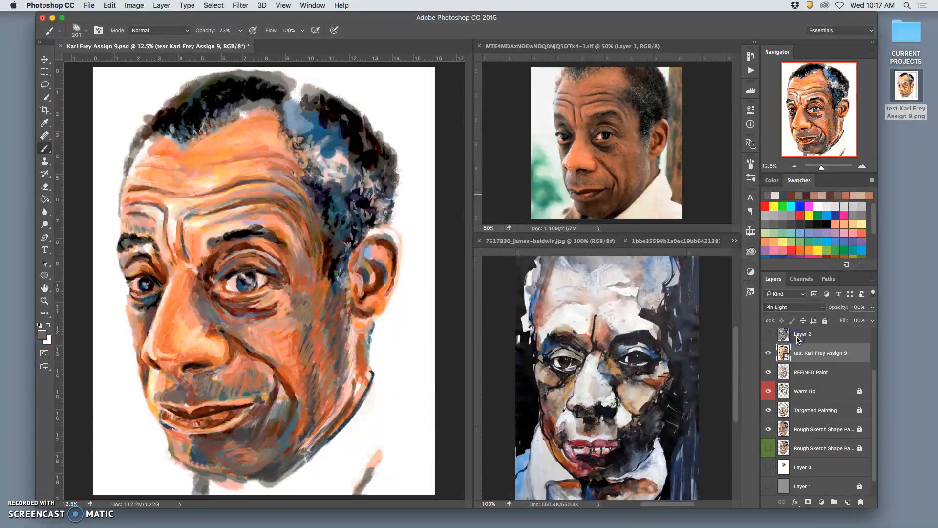
# Set the placed test layer's blend mode to Soft Light and its opacity to 32%
pyautogui.click(797, 306)
pyautogui.click(781, 270)
pyautogui.click(872, 307)
pyautogui.moveTo(861, 319); pyautogui.dragTo(841, 319)
# Toggle the placed test layer's visibility repeatedly to compare the painting with and without it, leaving the layer shown
pyautogui.click(769, 354)
pyautogui.click(770, 358)
pyautogui.click(770, 358)
pyautogui.click(770, 358)
pyautogui.click(771, 359)
pyautogui.click(771, 358)
pyautogui.click(770, 359)
pyautogui.click(771, 359)
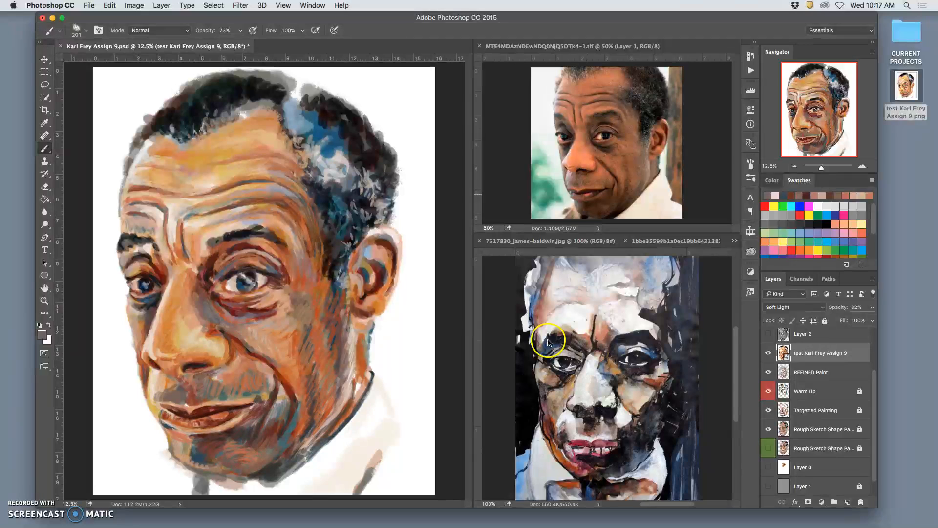
pyautogui.click(770, 353)
pyautogui.click(769, 354)
# Rasterize the placed test layer, and try its opacity at 0% before setting it back to 32%
pyautogui.rightClick(826, 361)
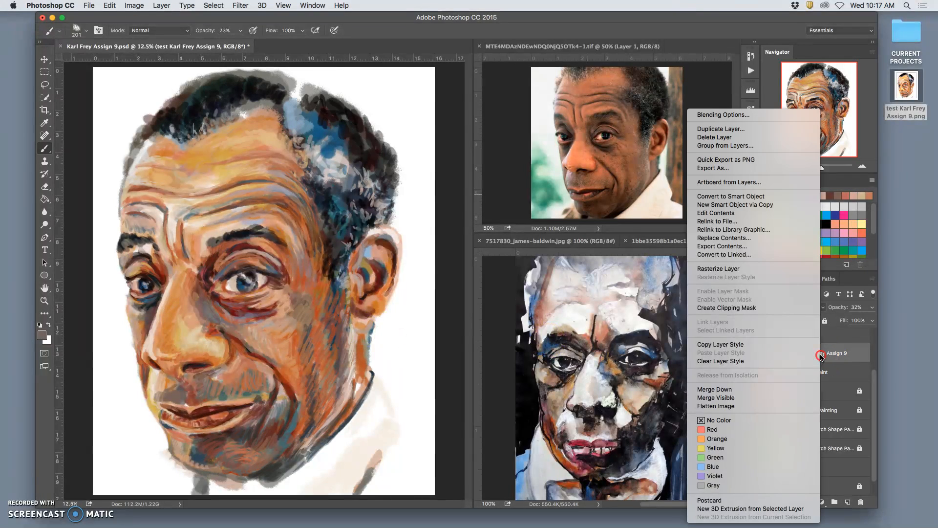
pyautogui.click(830, 269)
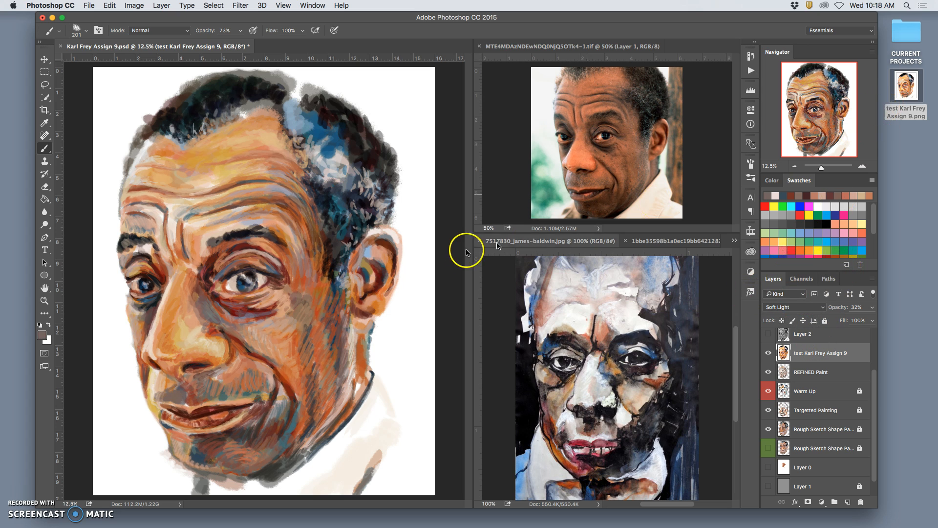
pyautogui.click(872, 307)
pyautogui.moveTo(844, 320)
pyautogui.mouseDown()
pyautogui.moveTo(865, 320)
pyautogui.moveTo(801, 319)
pyautogui.mouseUp()
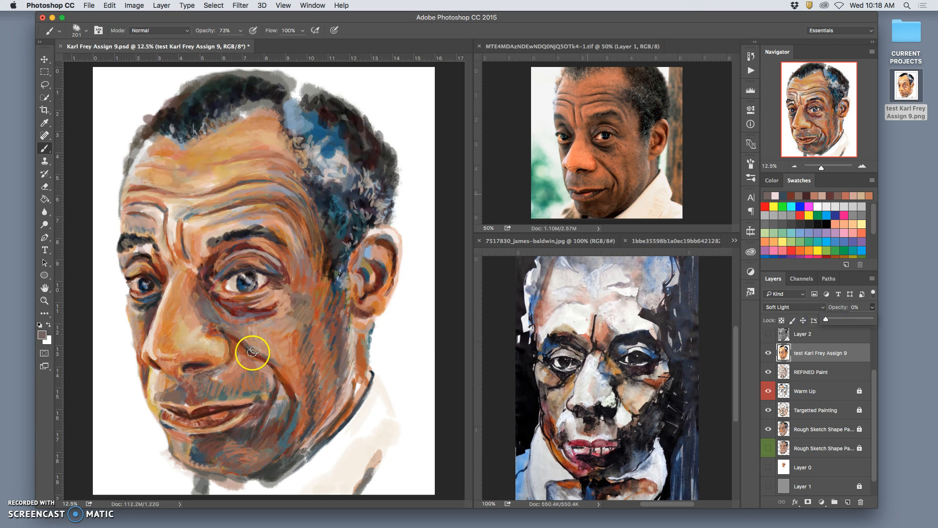
pyautogui.moveTo(831, 318); pyautogui.dragTo(832, 321)
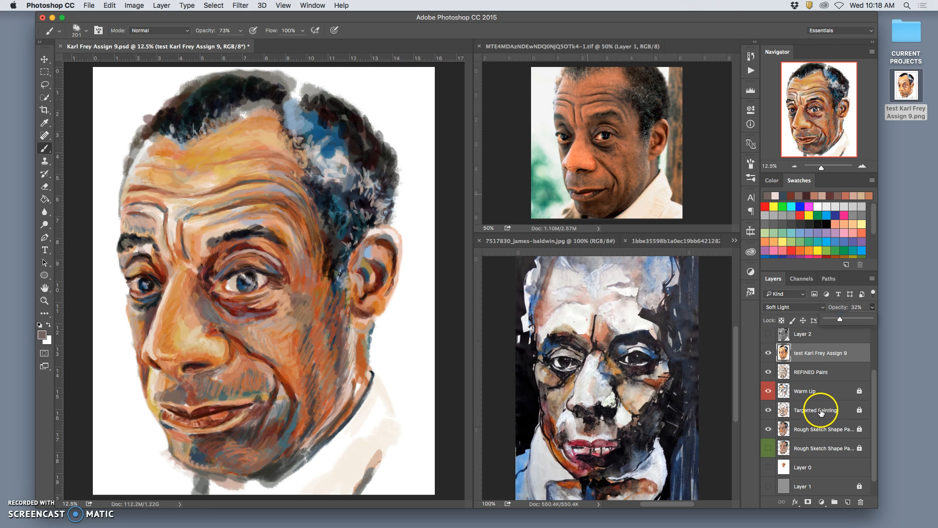
# Lock the REFINED Paint layer and the Soft Light test layer above it
pyautogui.click(839, 377)
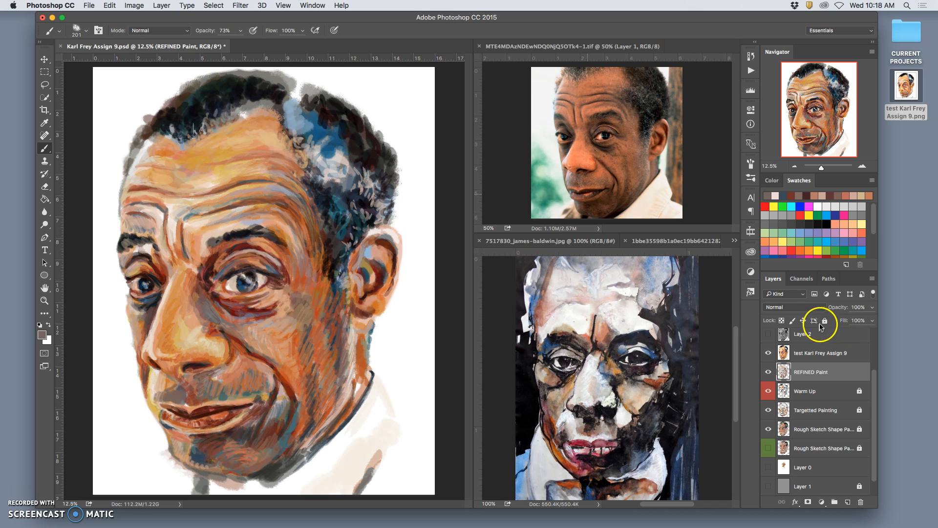
pyautogui.click(837, 352)
pyautogui.click(825, 321)
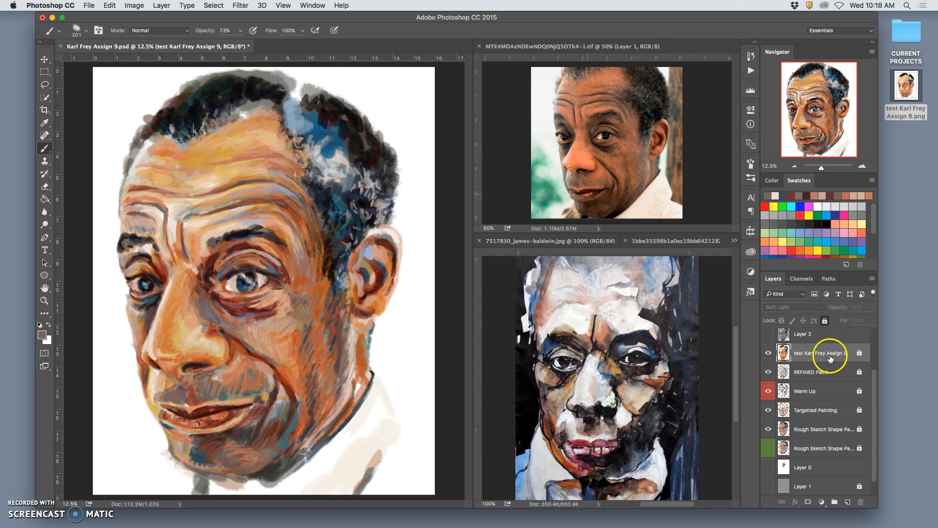
# Place the other test image from the Assignment#9 Digital Painting folder in Documents as a new layer above the first test layer
pyautogui.moveTo(787, 520)
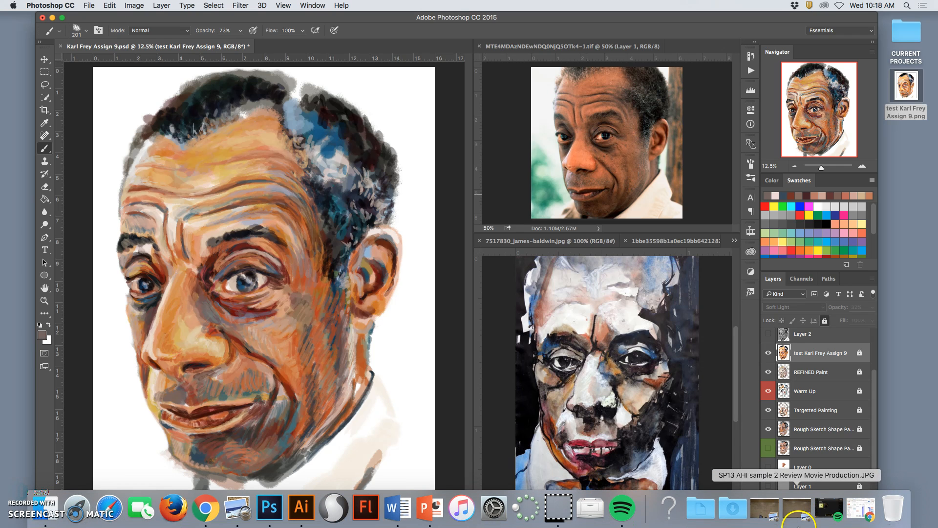
pyautogui.click(700, 508)
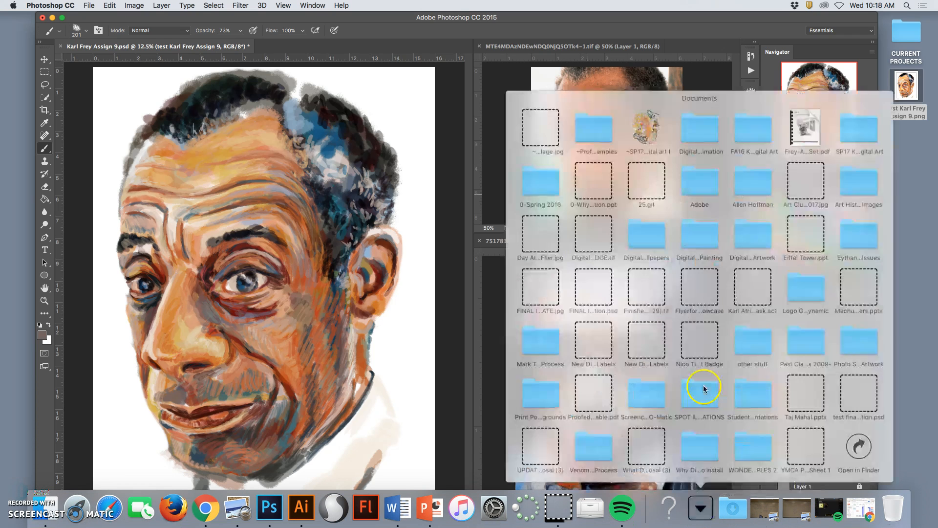
pyautogui.click(640, 119)
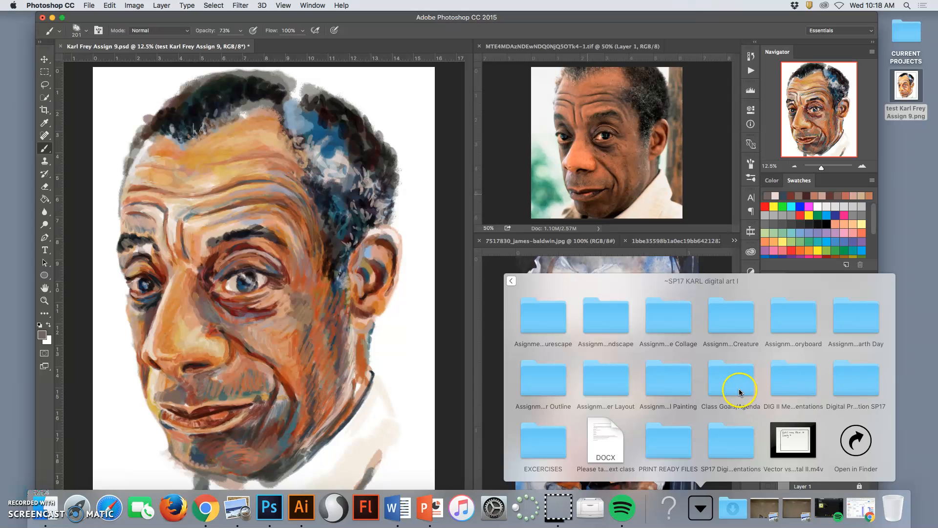
pyautogui.click(855, 439)
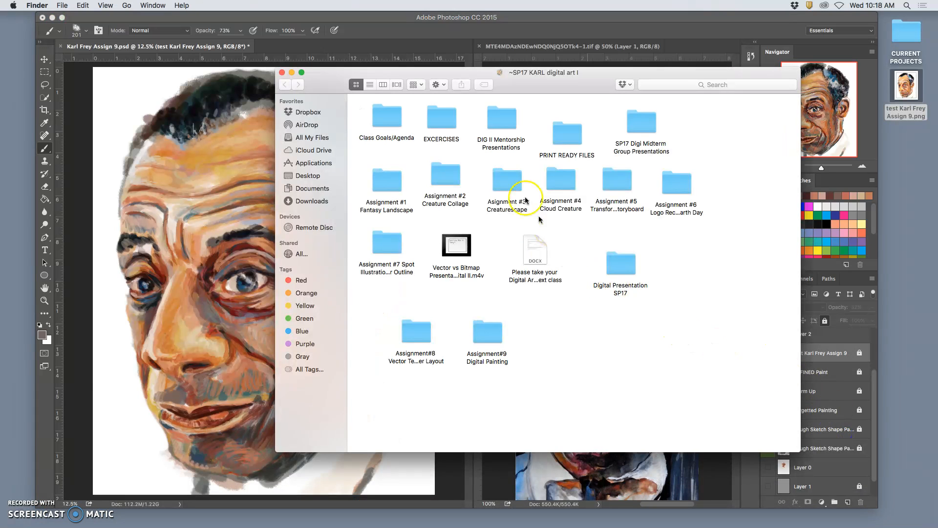
pyautogui.doubleClick(487, 332)
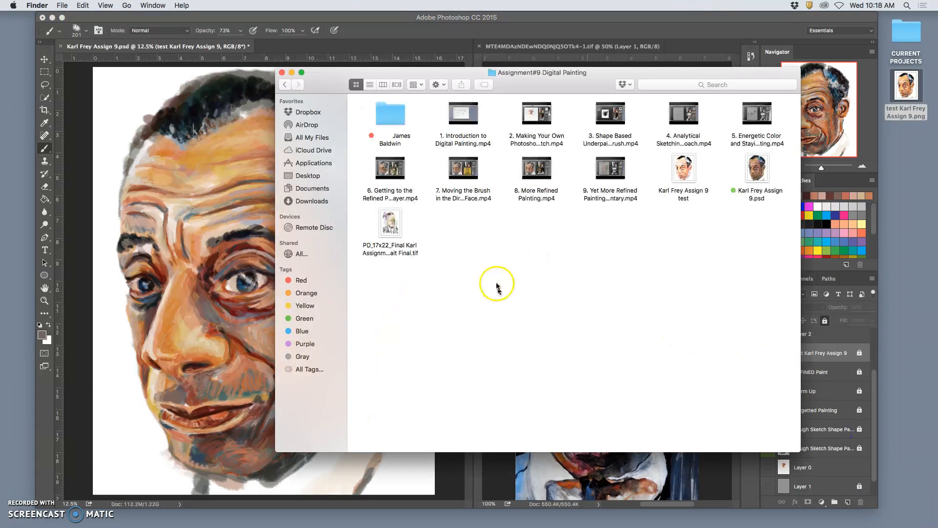
pyautogui.moveTo(691, 170); pyautogui.dragTo(237, 333)
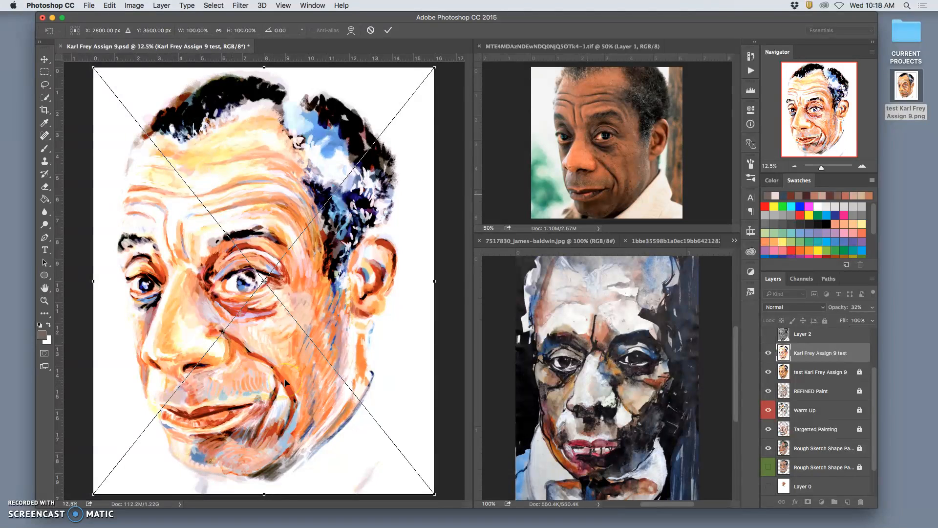
pyautogui.press('Return')
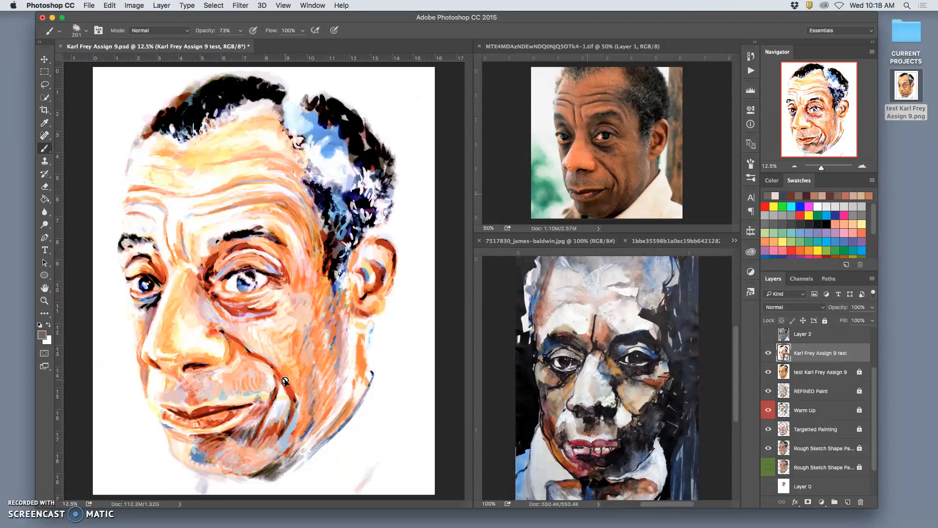
# Set the newly placed test layer's blend mode to Soft Light
pyautogui.click(231, 338)
pyautogui.moveTo(361, 319); pyautogui.dragTo(354, 389)
pyautogui.click(285, 164)
pyautogui.click(783, 312)
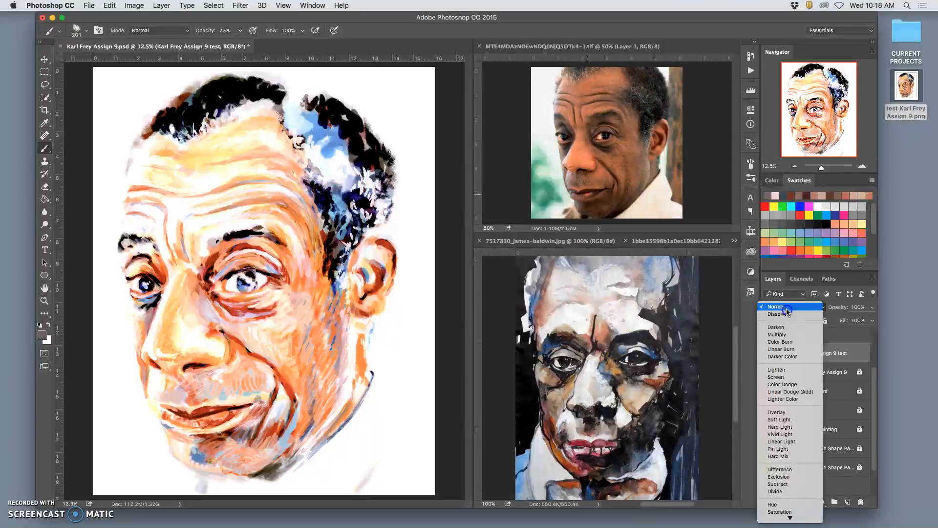
pyautogui.click(791, 419)
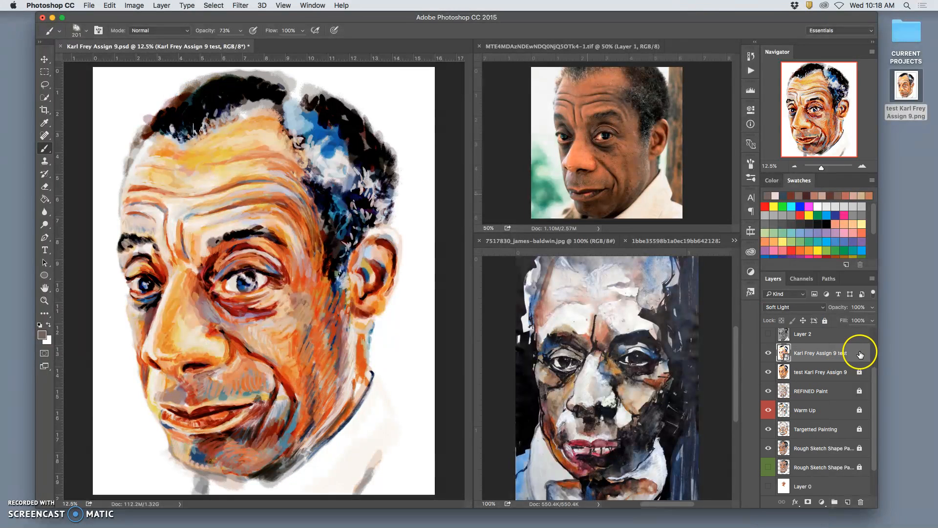
# Try the Color Dodge and Lighter Color blend modes on the upper test layer, reducing its opacity to 71%
pyautogui.click(806, 308)
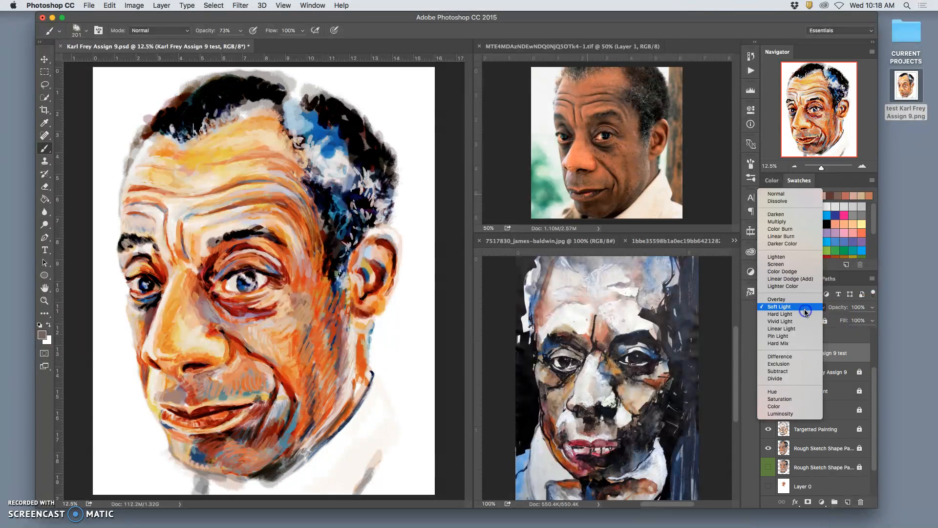
pyautogui.click(792, 271)
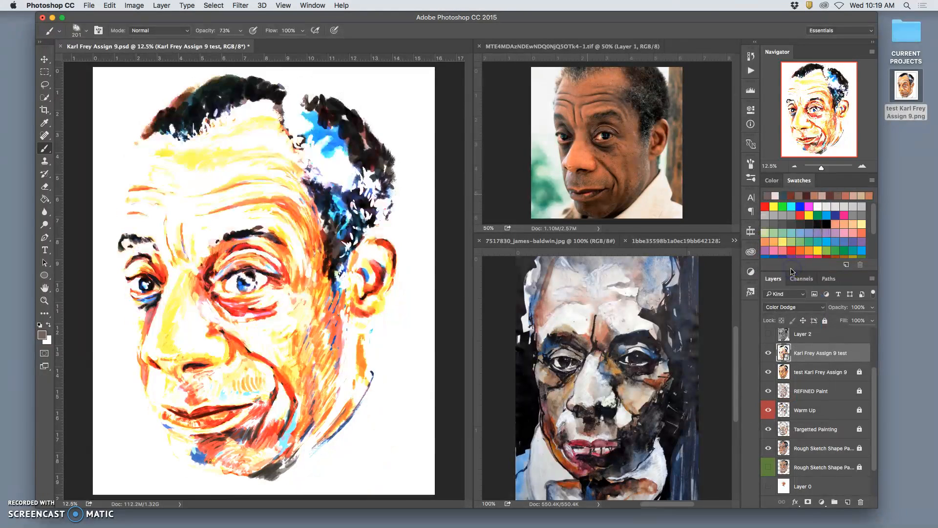
pyautogui.click(786, 307)
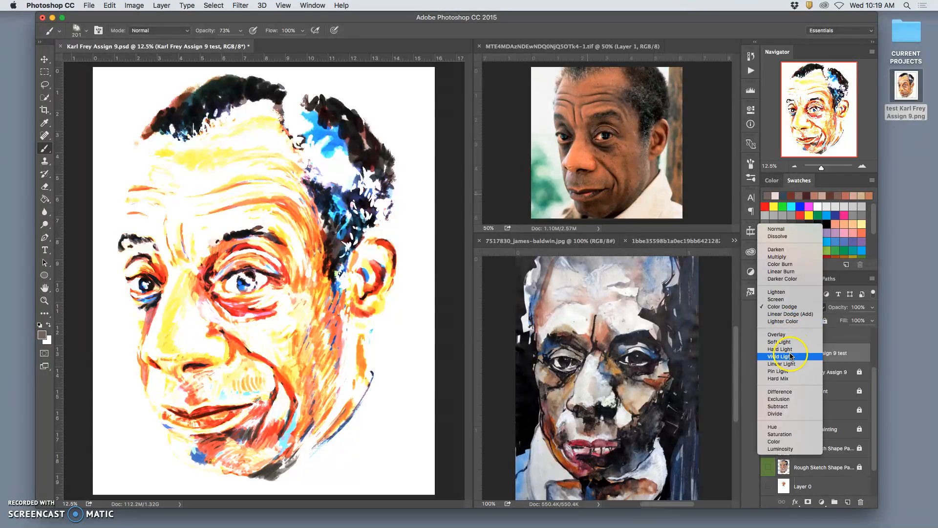
pyautogui.click(787, 322)
pyautogui.click(871, 307)
pyautogui.moveTo(859, 319)
pyautogui.mouseDown()
pyautogui.moveTo(839, 320)
pyautogui.moveTo(860, 321)
pyautogui.mouseUp()
# Try the Pin Light blend mode on the upper test layer with its opacity lowered to 29%
pyautogui.click(811, 308)
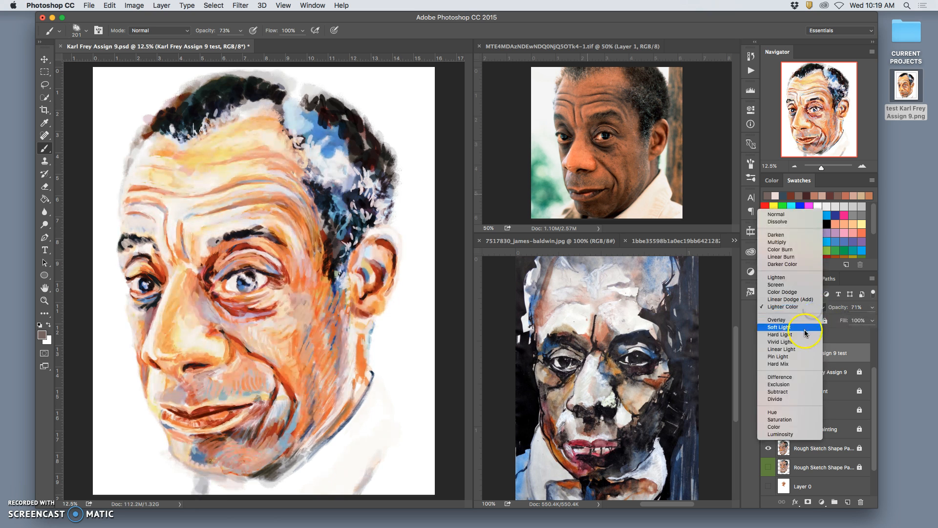
pyautogui.click(798, 356)
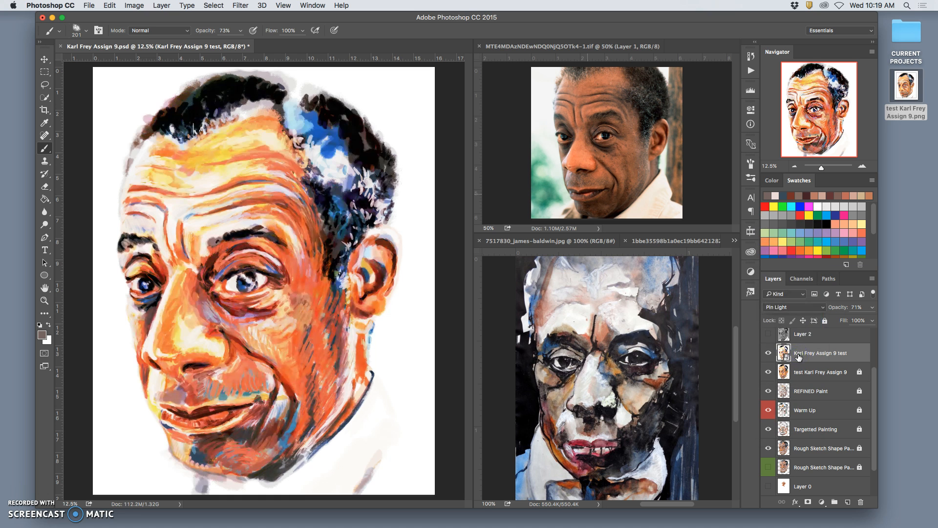
pyautogui.click(872, 306)
pyautogui.moveTo(859, 318); pyautogui.dragTo(846, 319)
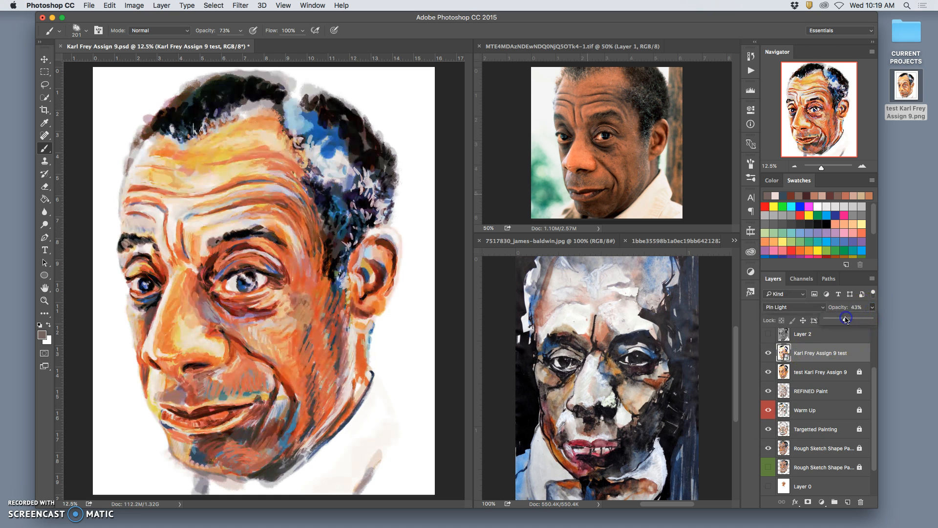
# Return the upper test layer to Soft Light and set its opacity to 73%
pyautogui.click(797, 308)
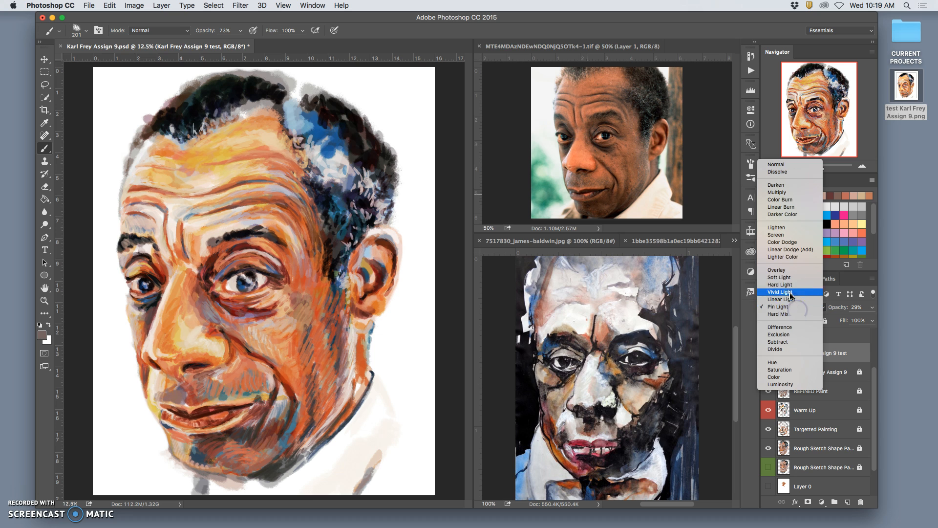
pyautogui.click(782, 277)
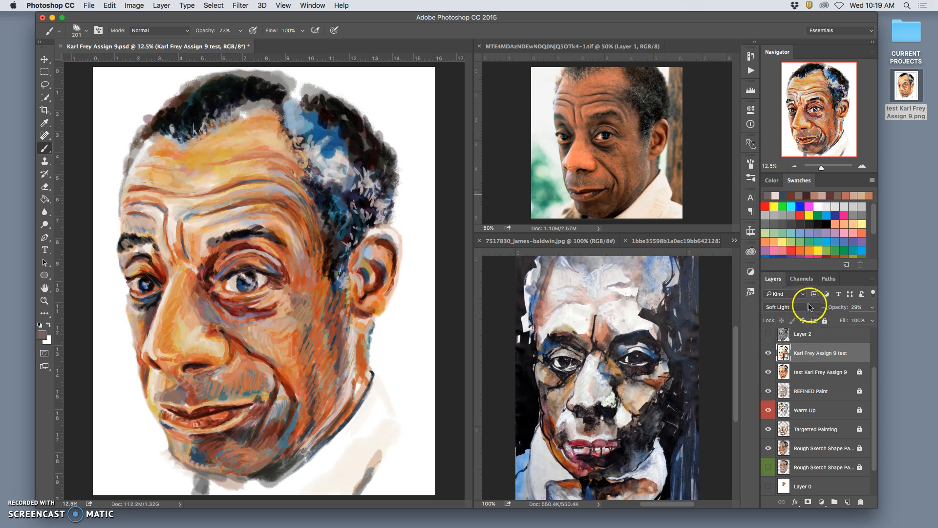
pyautogui.click(872, 307)
pyautogui.moveTo(837, 320); pyautogui.dragTo(869, 319)
pyautogui.moveTo(860, 320); pyautogui.dragTo(859, 320)
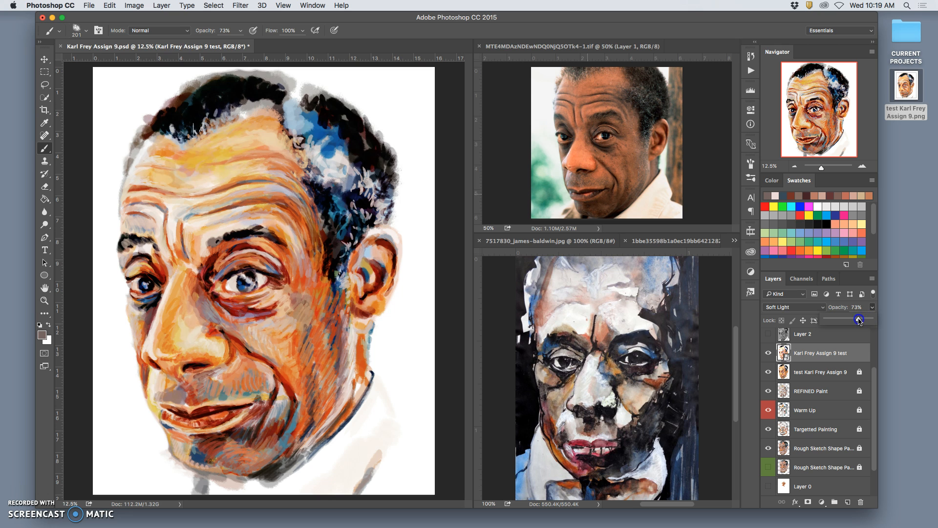
# Toggle the two test layers' visibility to compare their effects on the painting, leaving both shown
pyautogui.click(769, 353)
pyautogui.click(769, 353)
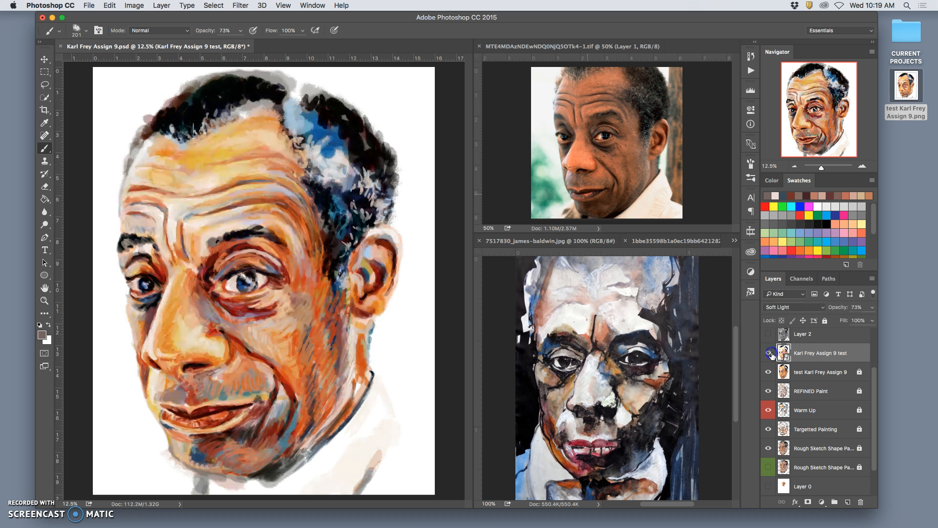
pyautogui.click(769, 353)
pyautogui.click(769, 353)
pyautogui.click(769, 353)
pyautogui.click(769, 353)
pyautogui.click(768, 352)
pyautogui.click(769, 372)
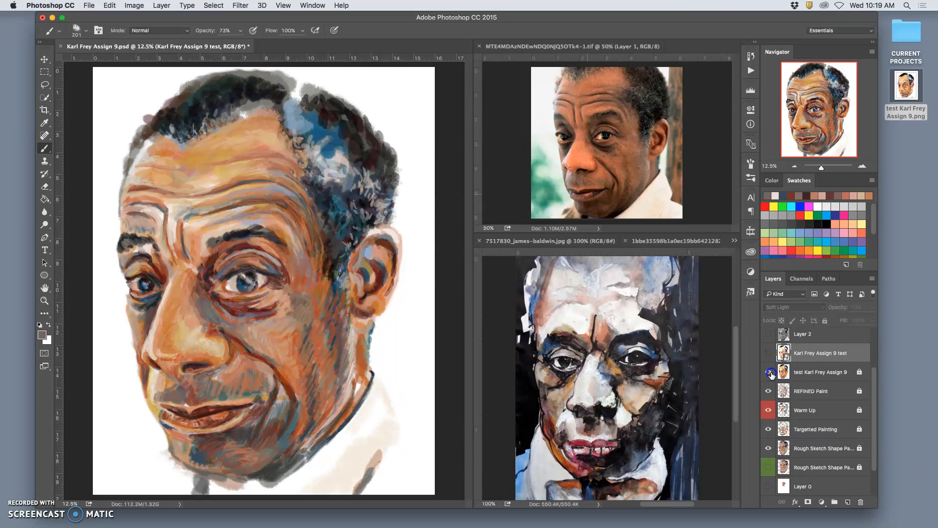
pyautogui.click(768, 353)
# Lower the upper Soft Light test layer's opacity to 4% and save the document
pyautogui.click(829, 352)
pyautogui.click(872, 308)
pyautogui.moveTo(854, 319); pyautogui.dragTo(829, 321)
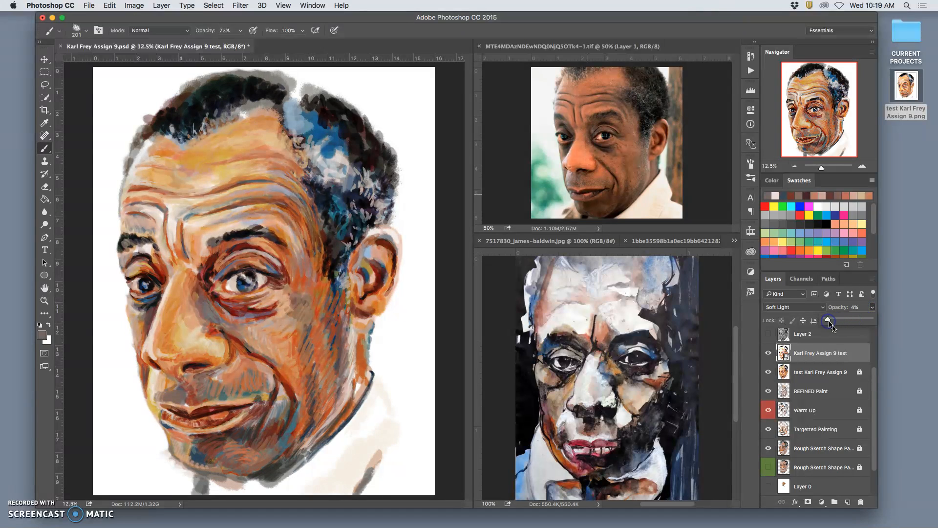
pyautogui.press('super+s')
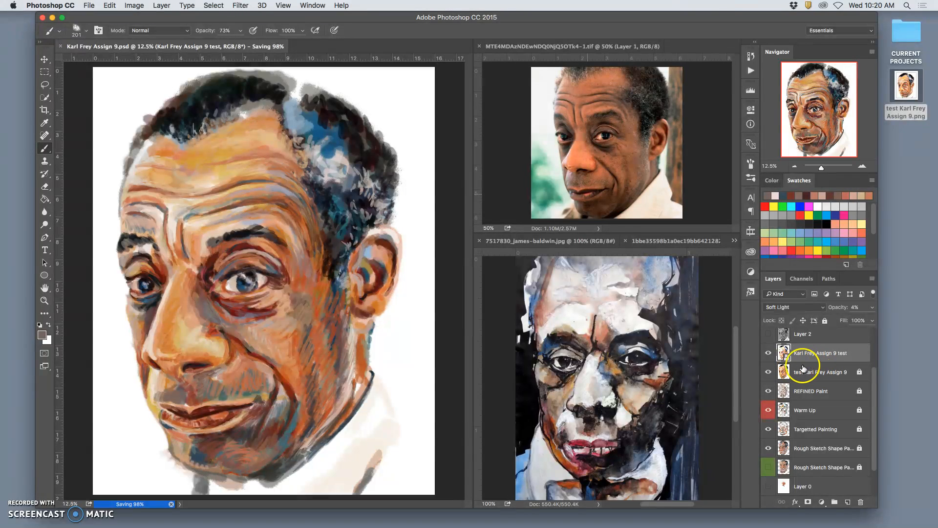
# Compare the portrait with the two test layers and REFINED Paint switched off and on, leaving all three shown
pyautogui.click(770, 370)
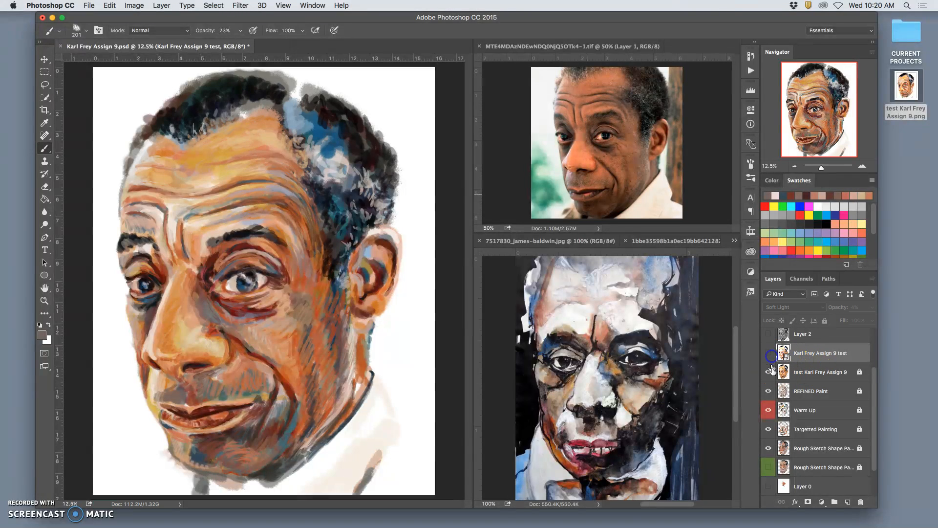
pyautogui.click(769, 391)
pyautogui.click(769, 391)
pyautogui.click(769, 374)
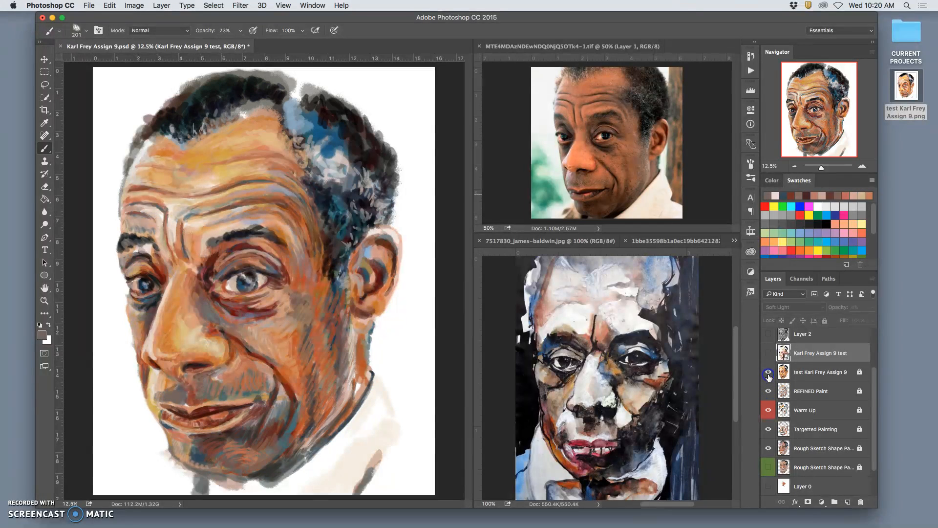
pyautogui.click(768, 354)
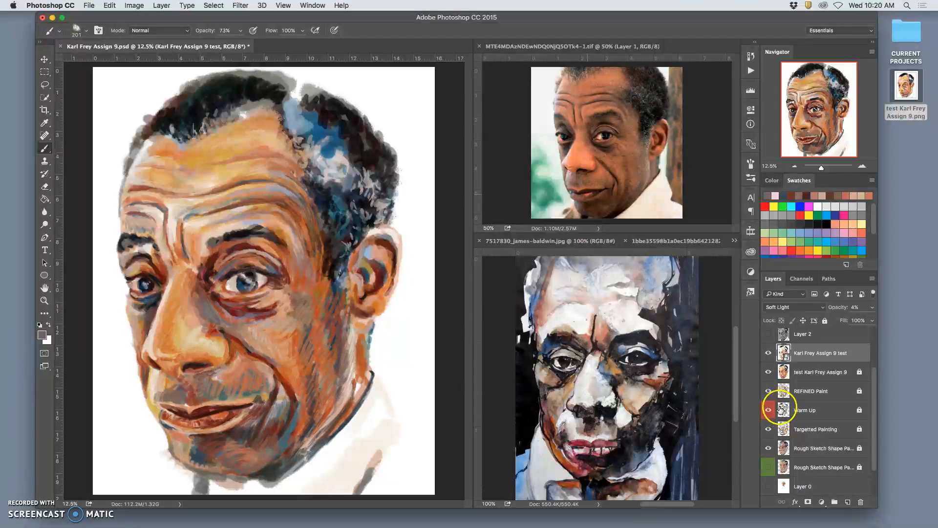
# Hide the upper Rough Sketch Shape layer and Targetted Painting, and toggle Warm Up and REFINED Paint to examine their brushwork
pyautogui.click(768, 448)
pyautogui.click(769, 429)
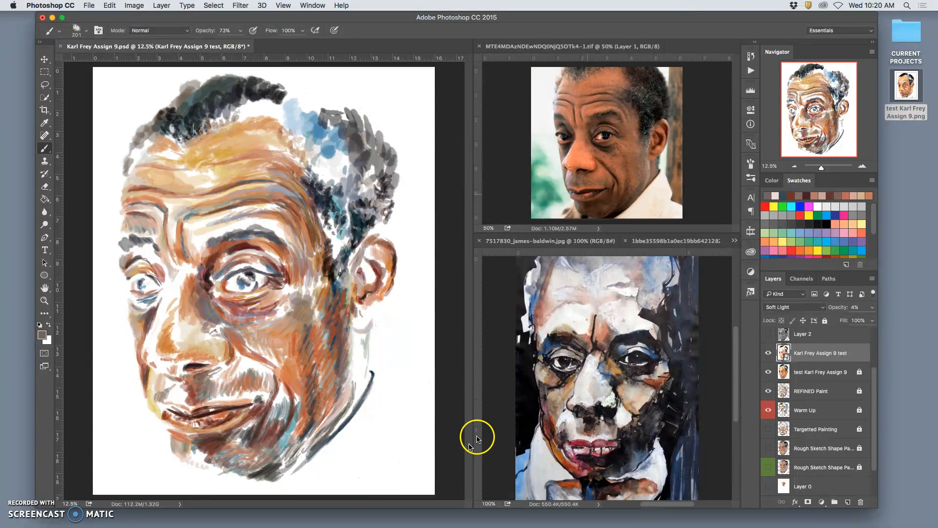
pyautogui.click(767, 410)
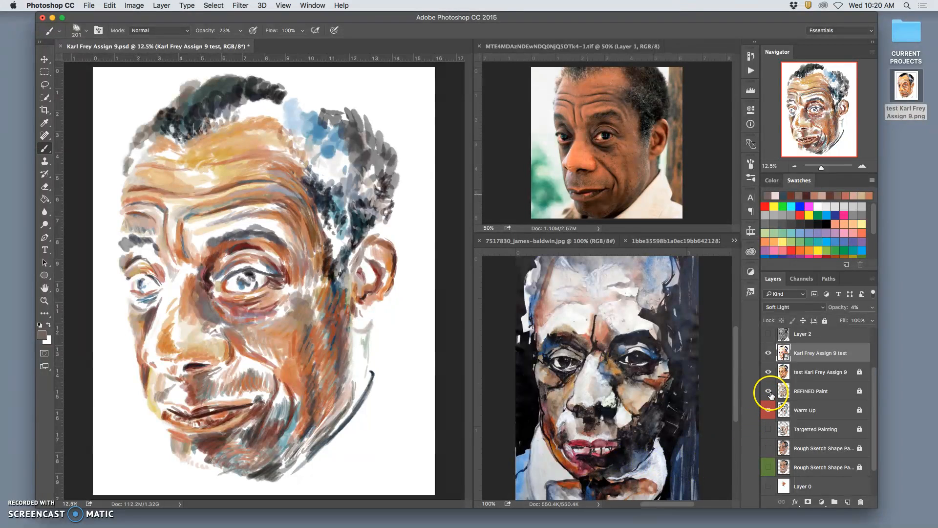
pyautogui.click(769, 392)
pyautogui.click(771, 394)
pyautogui.click(770, 390)
pyautogui.click(770, 391)
pyautogui.click(771, 409)
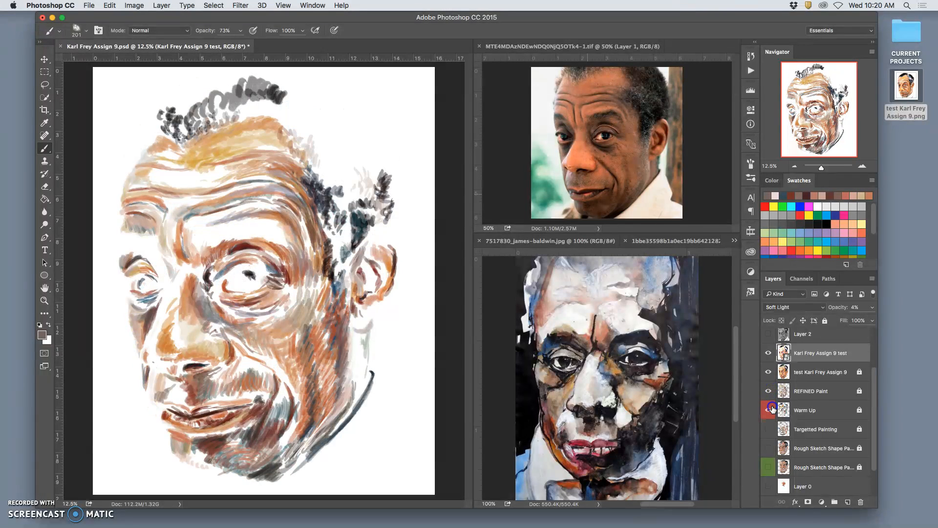
pyautogui.click(770, 409)
# Show Targetted Painting again and preview both Rough Sketch Shape layers and Layer 0, leaving only the upper Rough Sketch layer on among these three
pyautogui.click(769, 429)
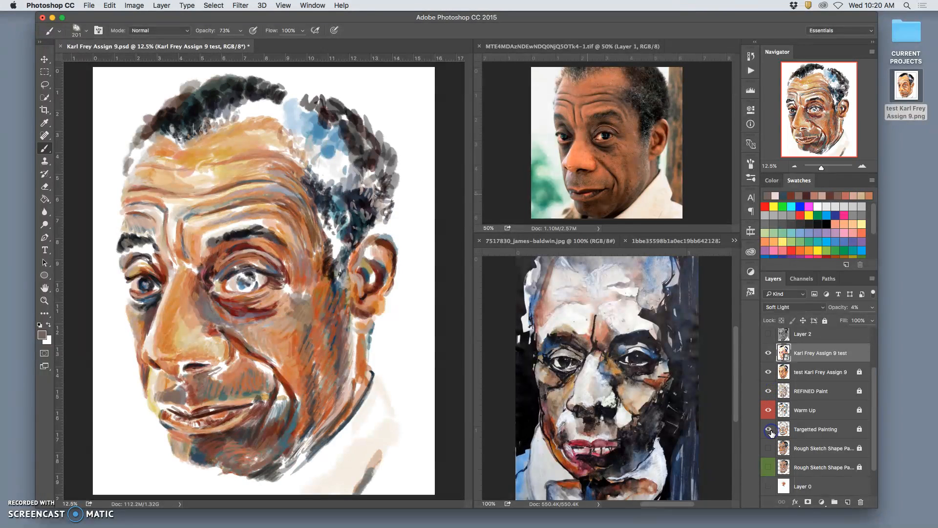
pyautogui.click(767, 449)
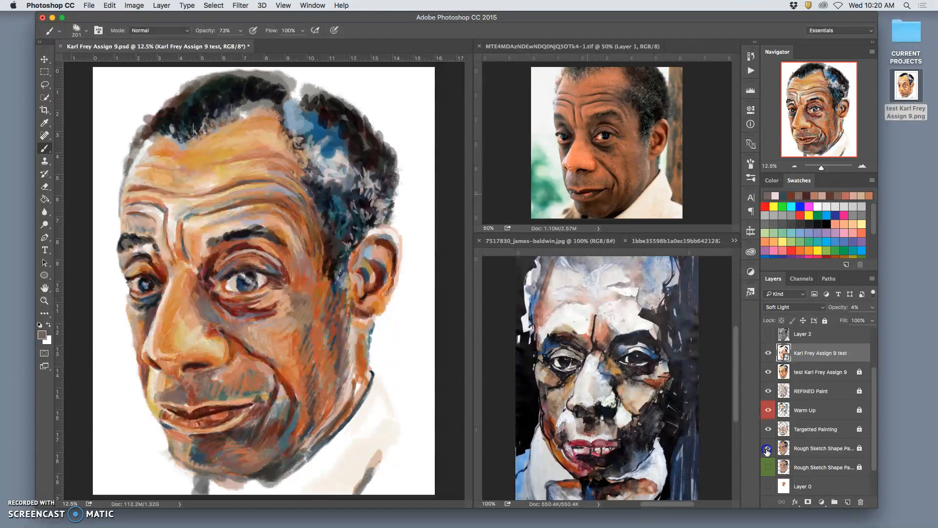
pyautogui.click(767, 448)
pyautogui.click(769, 467)
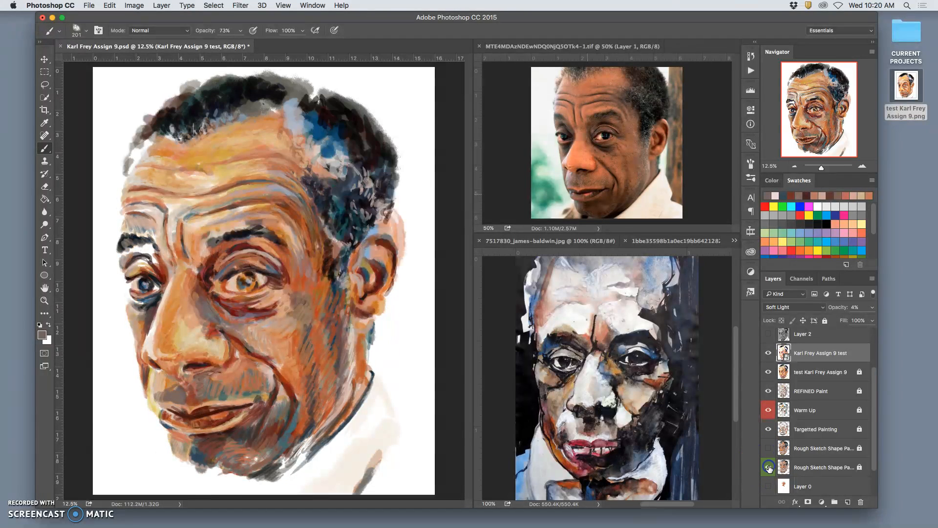
pyautogui.click(769, 467)
pyautogui.click(769, 486)
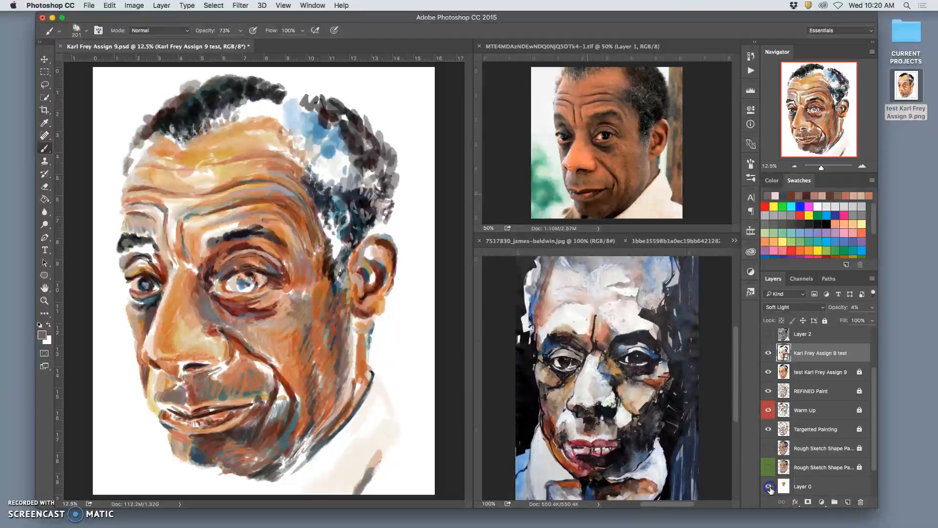
pyautogui.click(768, 448)
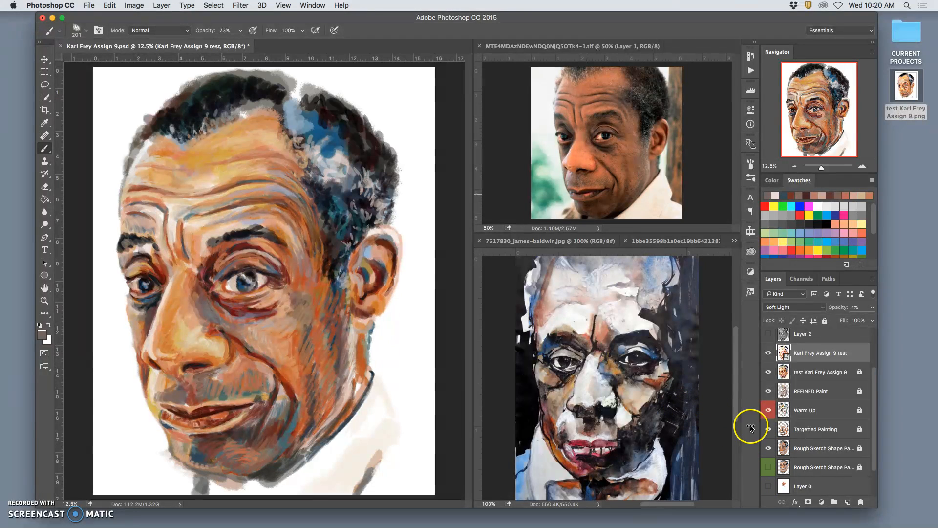
# Lock the upper test layer, and preview the portrait with Layer 2 shown before leaving it hidden
pyautogui.scroll(2, 825, 416)
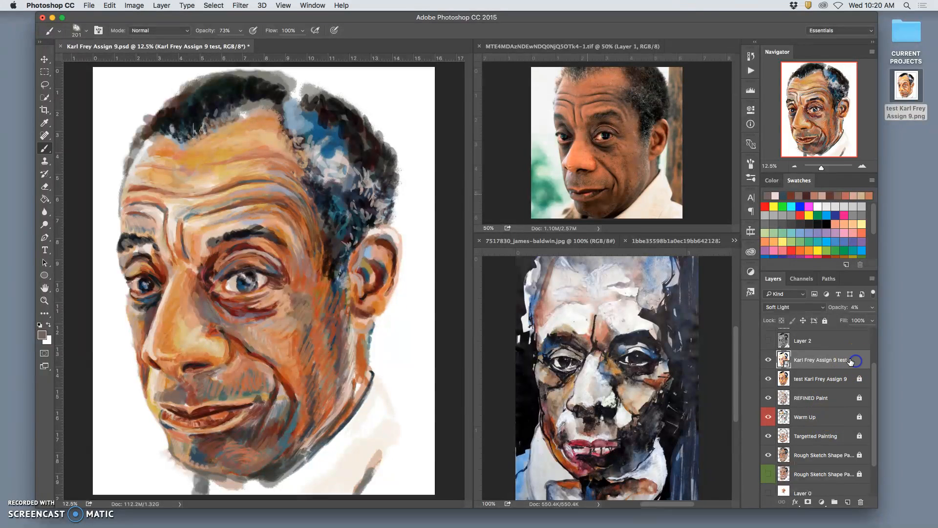
pyautogui.click(768, 341)
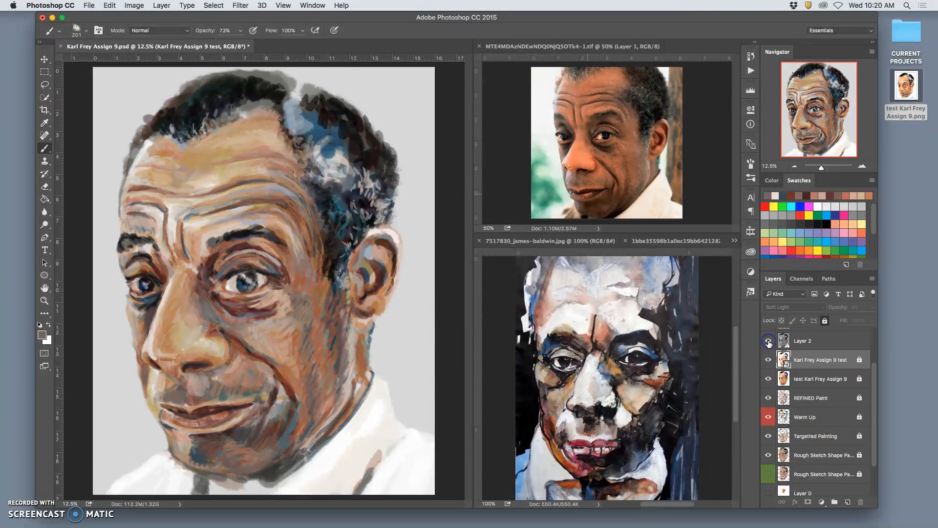
pyautogui.click(768, 341)
pyautogui.click(768, 340)
pyautogui.click(768, 341)
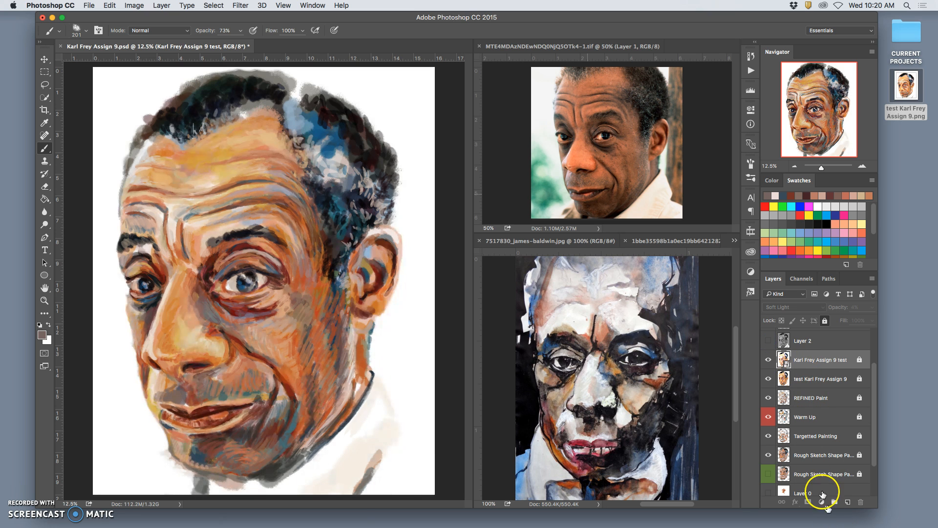
# Toggle the grey Layer 1 background above White Canvas to compare it with white, leaving the grey shown
pyautogui.scroll(-3, 811, 474)
pyautogui.click(768, 468)
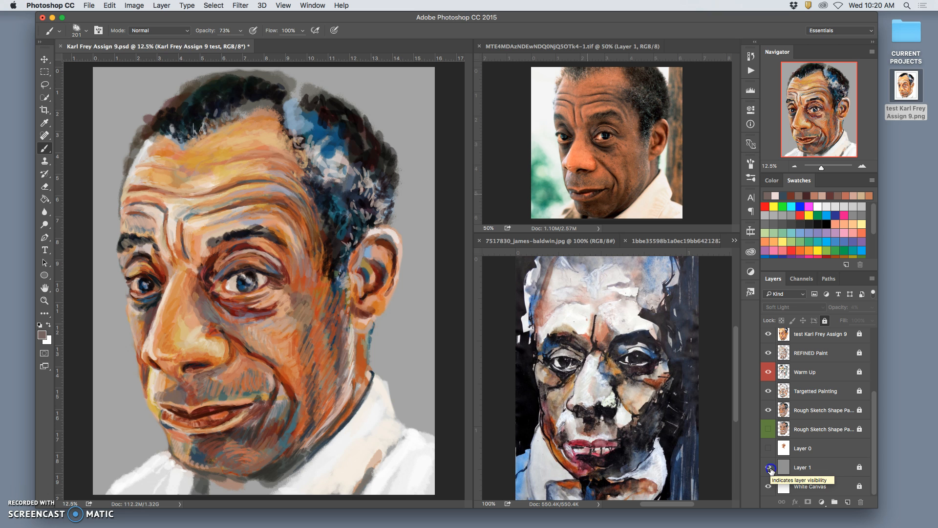
pyautogui.doubleClick(769, 468)
pyautogui.click(769, 468)
pyautogui.click(769, 468)
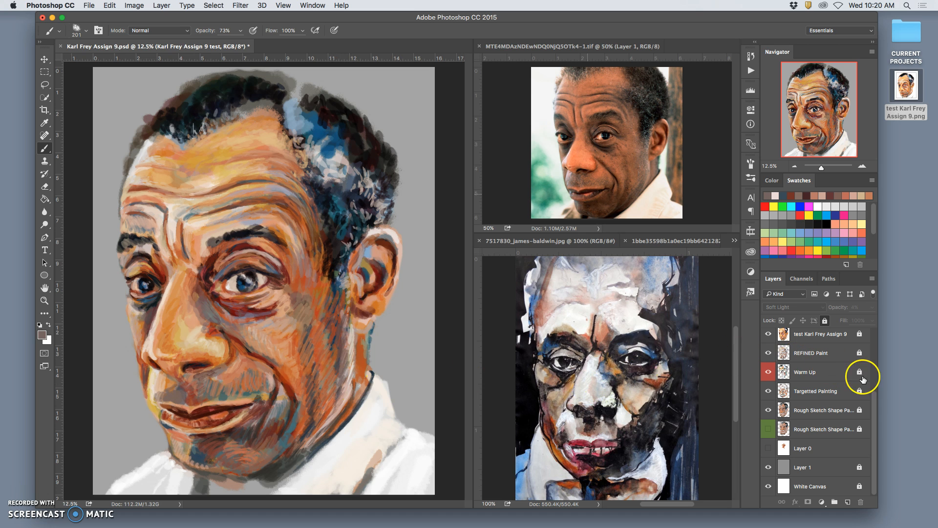
# Create a new empty layer directly above the locked upper test layer
pyautogui.click(877, 382)
pyautogui.moveTo(878, 382); pyautogui.dragTo(883, 347)
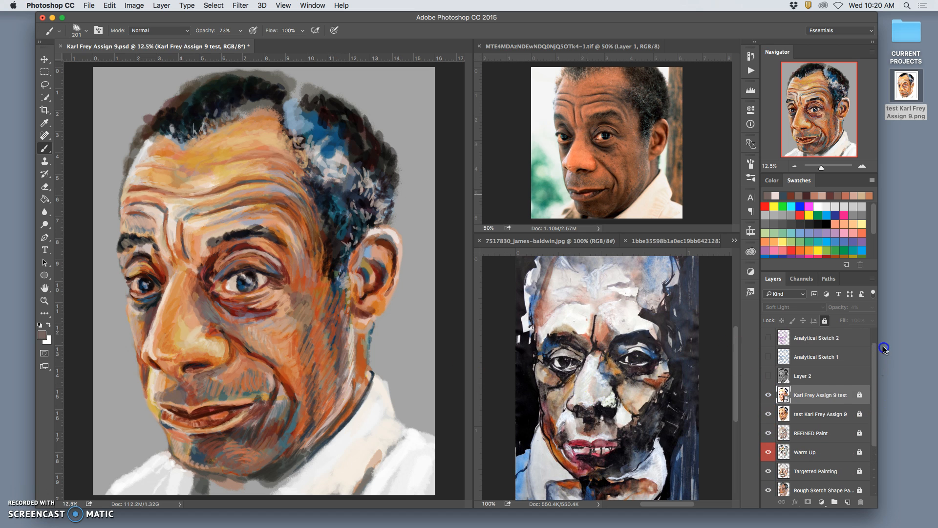
pyautogui.click(849, 502)
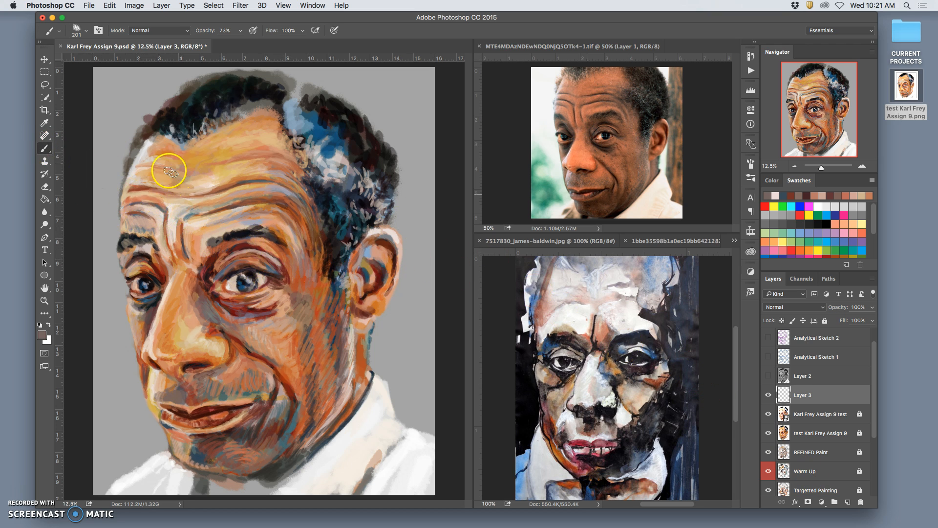
# Paint sampled pale, red-brown and blue-grey strokes on the chin and around the left corner of the lower lip
pyautogui.keyDown('alt'); pyautogui.click(175, 218); pyautogui.keyUp('alt')
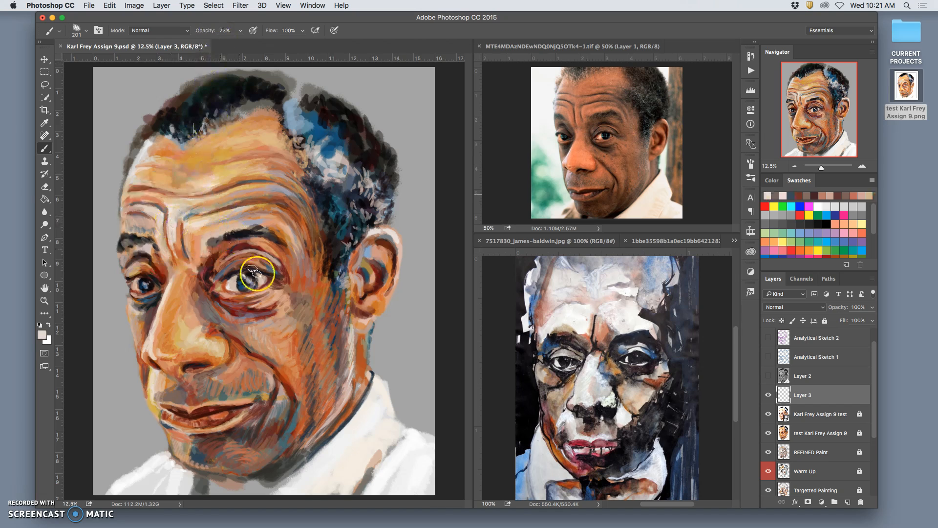
pyautogui.keyDown('alt'); pyautogui.click(198, 445); pyautogui.keyUp('alt')
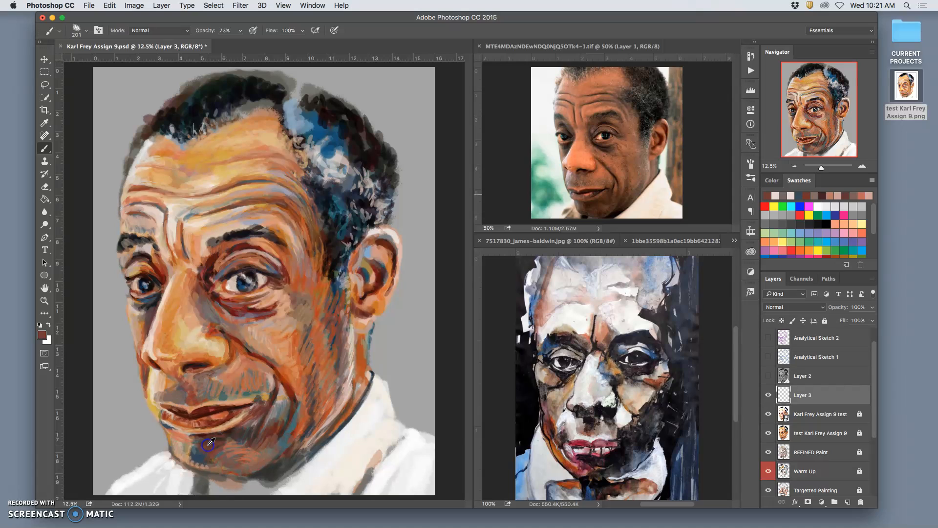
pyautogui.moveTo(175, 434); pyautogui.dragTo(174, 439)
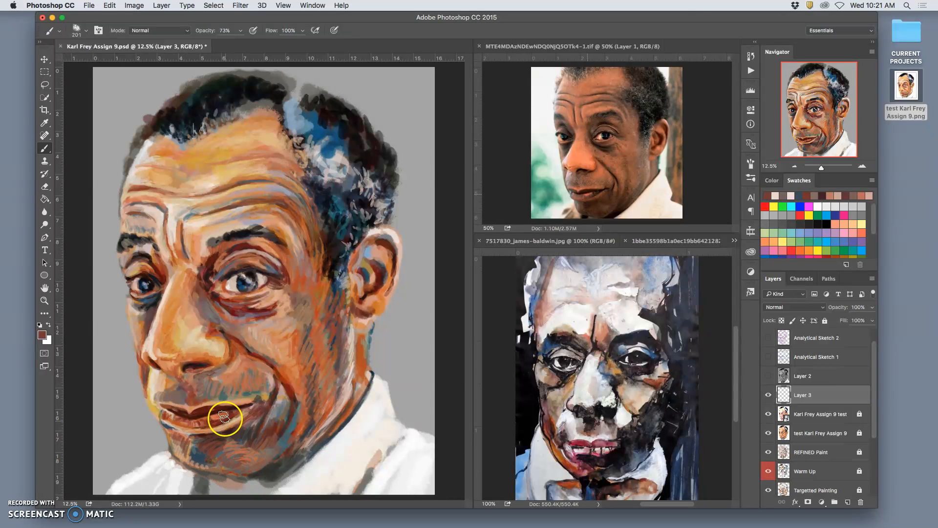
pyautogui.keyDown('alt'); pyautogui.click(279, 410); pyautogui.keyUp('alt')
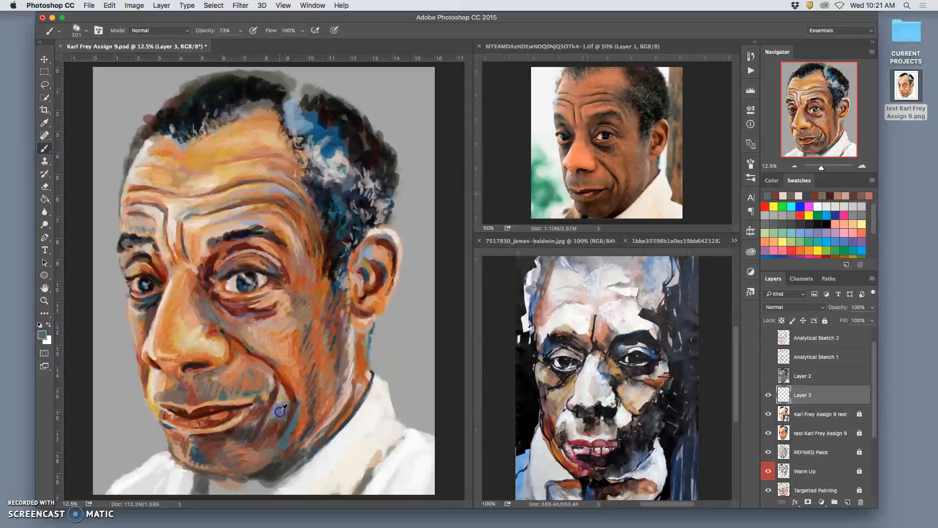
pyautogui.click(168, 431)
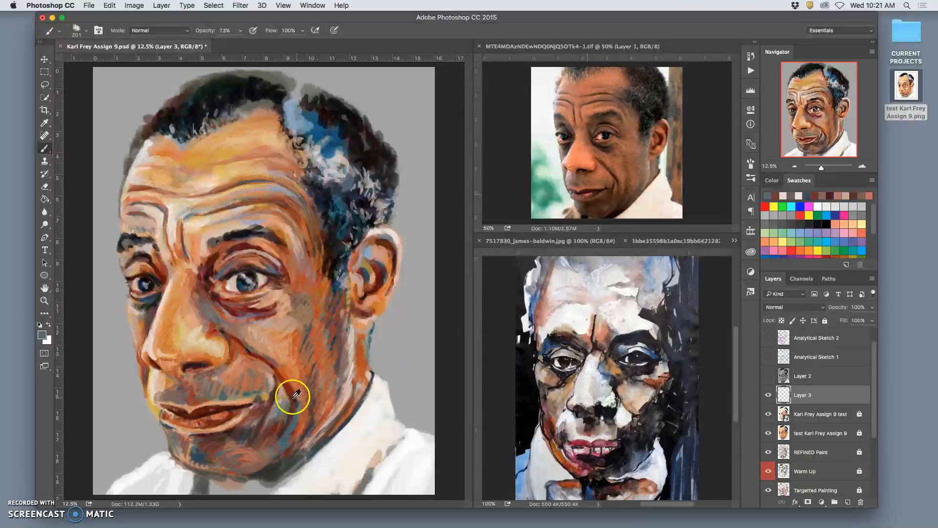
# Add sampled orange, red-brown and near-black strokes to the chin and the shadow beneath the lower lip
pyautogui.keyDown('alt'); pyautogui.click(294, 363); pyautogui.keyUp('alt')
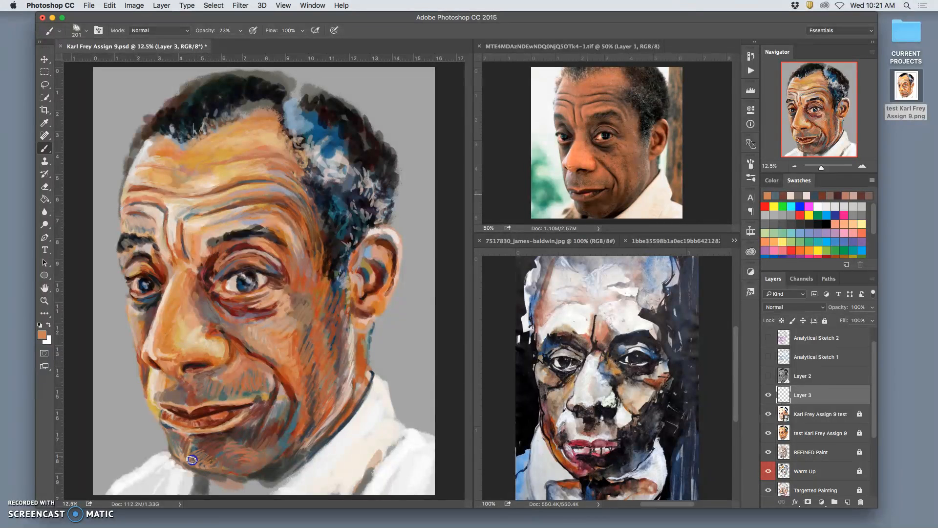
pyautogui.moveTo(197, 464); pyautogui.dragTo(213, 465)
pyautogui.keyDown('alt'); pyautogui.click(275, 426); pyautogui.keyUp('alt')
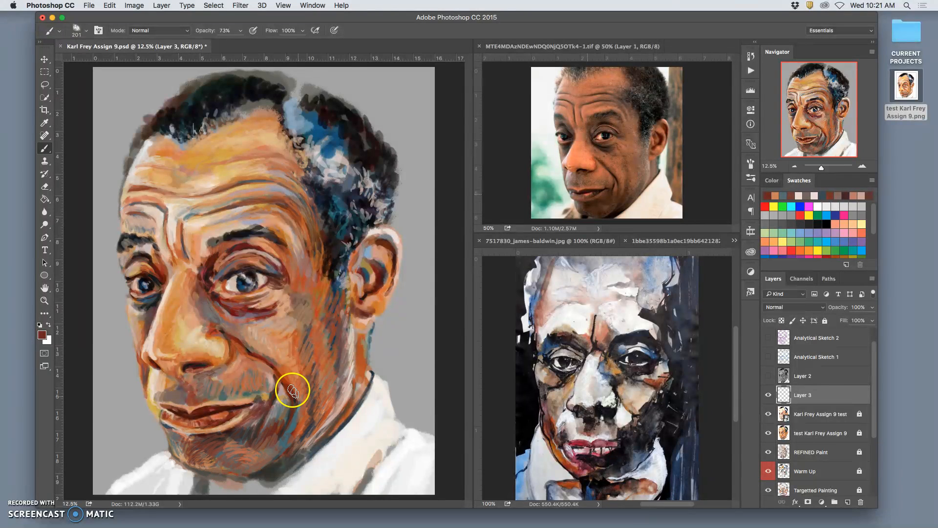
pyautogui.keyDown('alt'); pyautogui.click(222, 348); pyautogui.keyUp('alt')
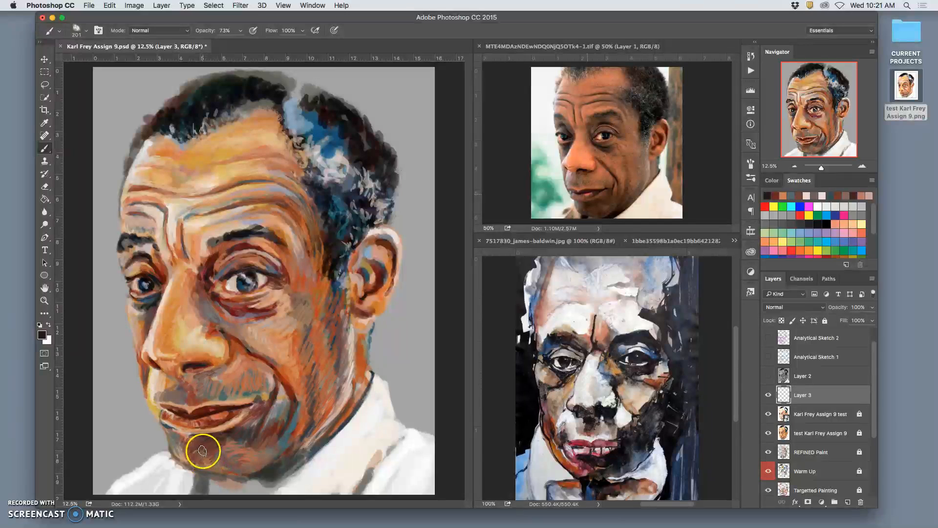
pyautogui.moveTo(184, 436); pyautogui.dragTo(198, 438)
# Build up the bag under the right-hand eye with sampled near-black, grey-green and dusty pink strokes
pyautogui.moveTo(215, 295); pyautogui.dragTo(234, 305)
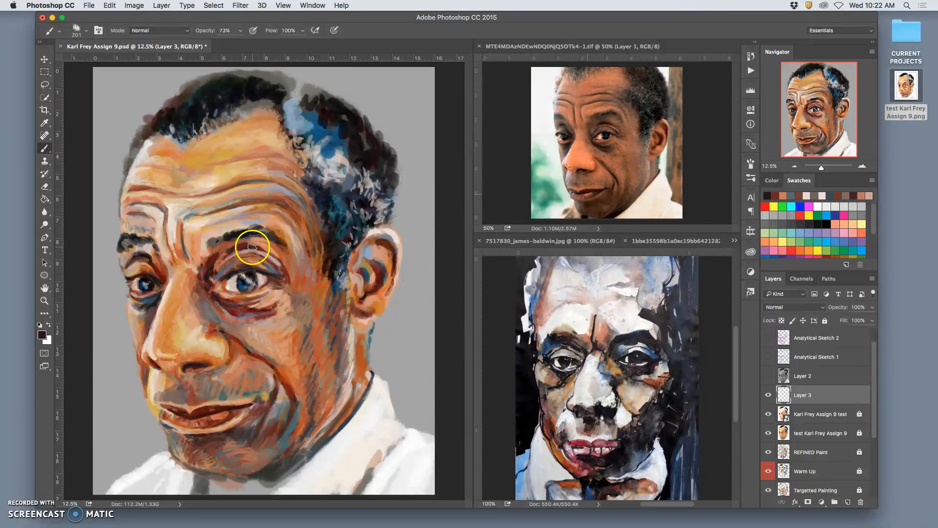
pyautogui.keyDown('alt'); pyautogui.click(279, 406); pyautogui.keyUp('alt')
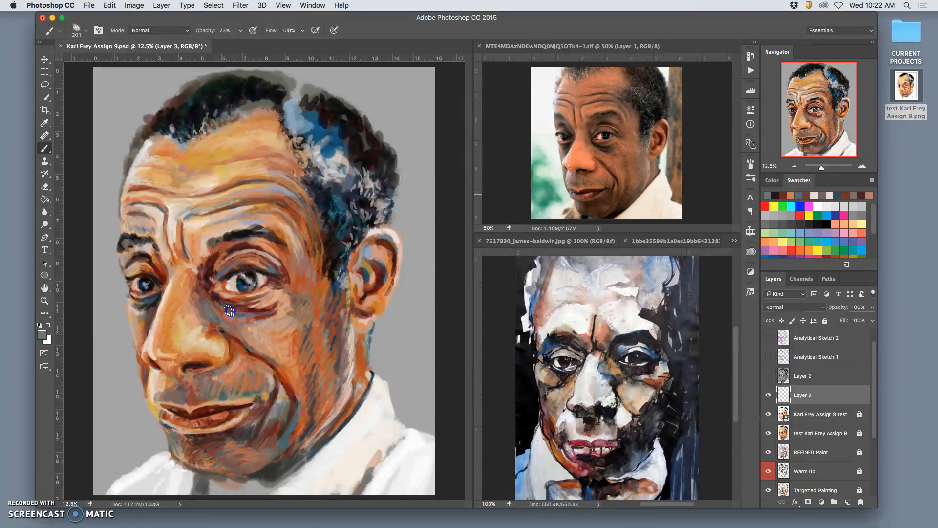
pyautogui.moveTo(255, 300)
pyautogui.mouseDown()
pyautogui.moveTo(302, 295)
pyautogui.moveTo(247, 311)
pyautogui.moveTo(269, 305)
pyautogui.mouseUp()
pyautogui.keyDown('alt'); pyautogui.click(267, 303); pyautogui.keyUp('alt')
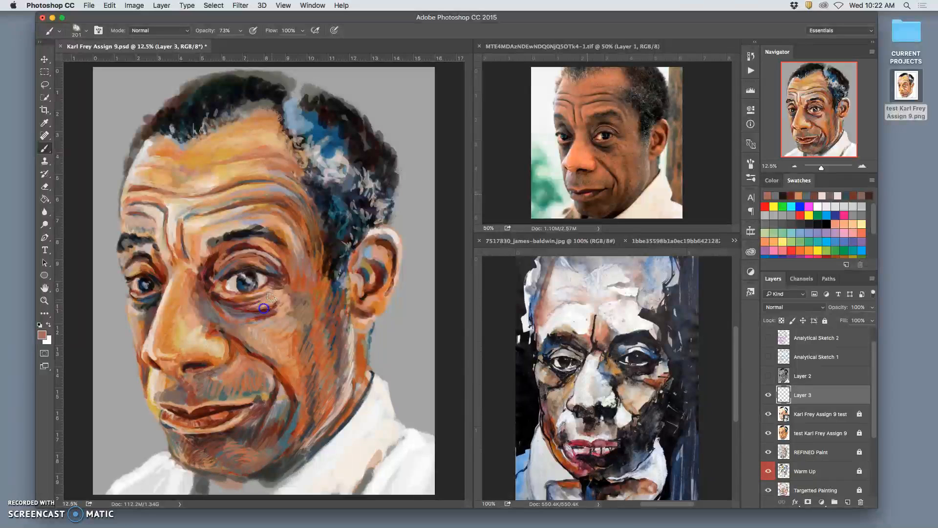
pyautogui.moveTo(273, 309); pyautogui.dragTo(279, 302)
pyautogui.keyDown('alt'); pyautogui.click(281, 297); pyautogui.keyUp('alt')
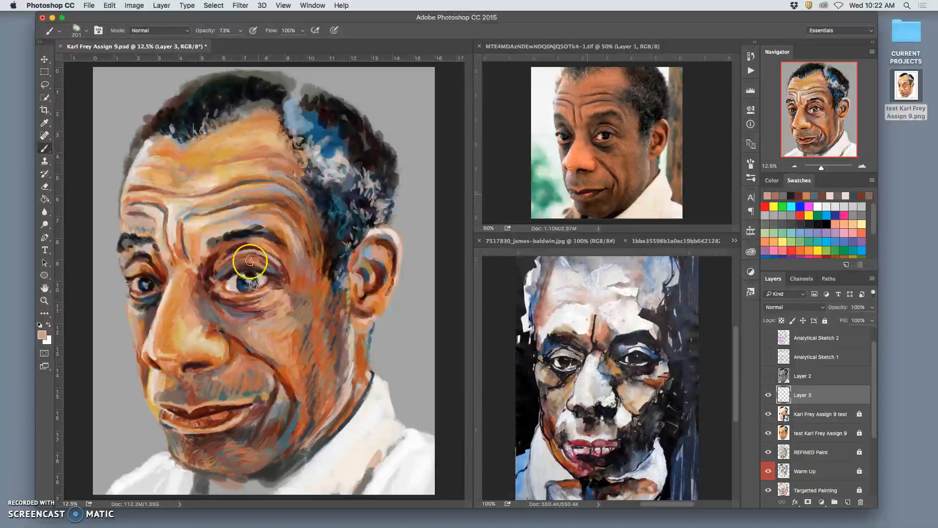
# Paint the right-hand eye's upper lid and inner socket with sampled reddish-brown and dark brown tones
pyautogui.keyDown('alt'); pyautogui.click(267, 328); pyautogui.keyUp('alt')
pyautogui.moveTo(247, 260)
pyautogui.mouseDown()
pyautogui.moveTo(222, 279)
pyautogui.moveTo(247, 257)
pyautogui.moveTo(225, 262)
pyautogui.moveTo(300, 277)
pyautogui.moveTo(215, 261)
pyautogui.mouseUp()
pyautogui.keyDown('alt'); pyautogui.click(300, 276); pyautogui.keyUp('alt')
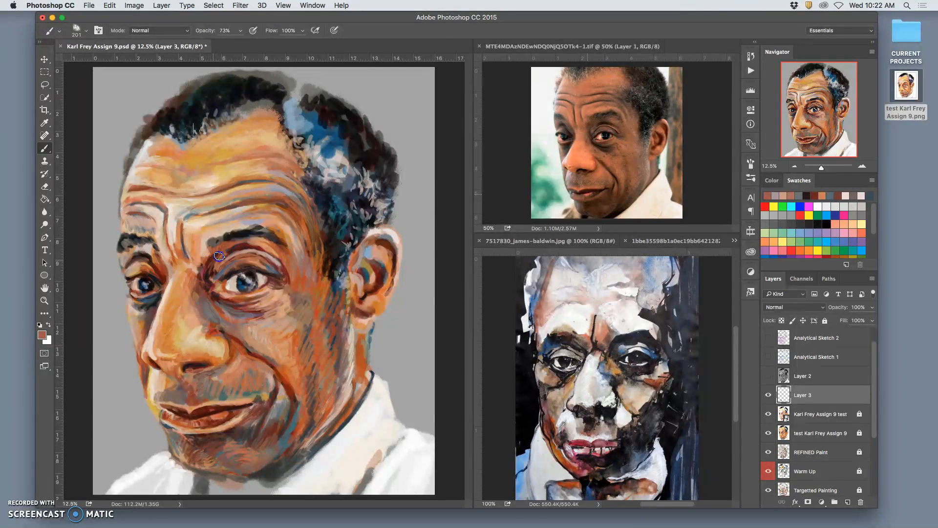
pyautogui.keyDown('alt'); pyautogui.click(210, 281); pyautogui.keyUp('alt')
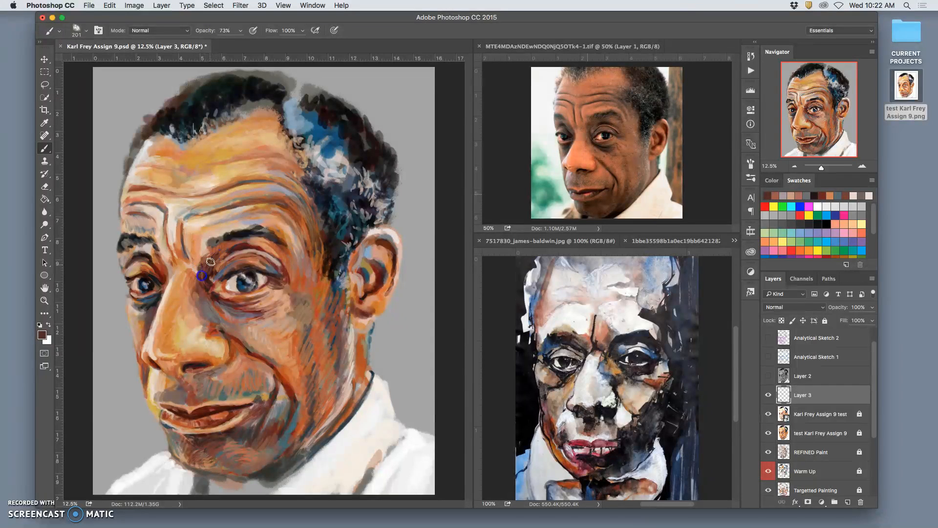
pyautogui.moveTo(203, 264); pyautogui.dragTo(209, 271)
pyautogui.keyDown('alt'); pyautogui.click(241, 248); pyautogui.keyUp('alt')
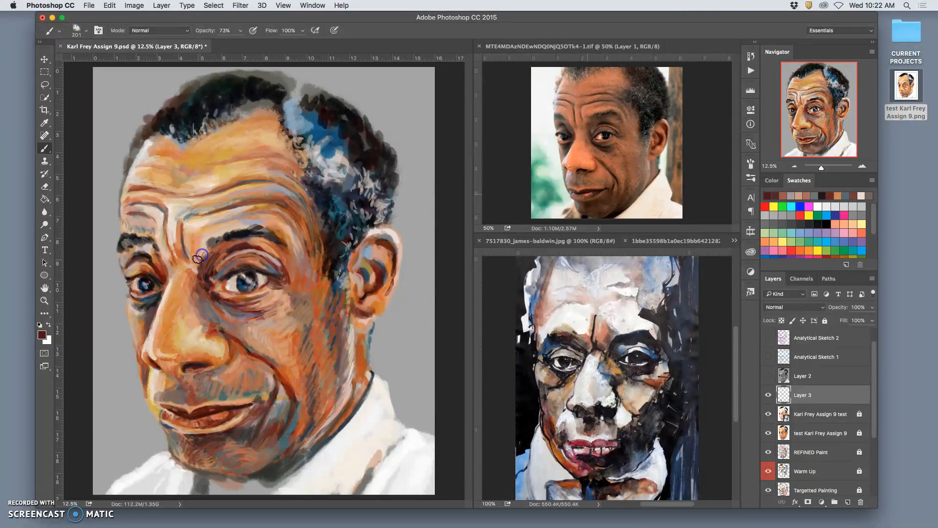
# Blend sampled pale peach and orange strokes between the right-hand eyebrow and its upper eyelid
pyautogui.keyDown('alt'); pyautogui.click(205, 249); pyautogui.keyUp('alt')
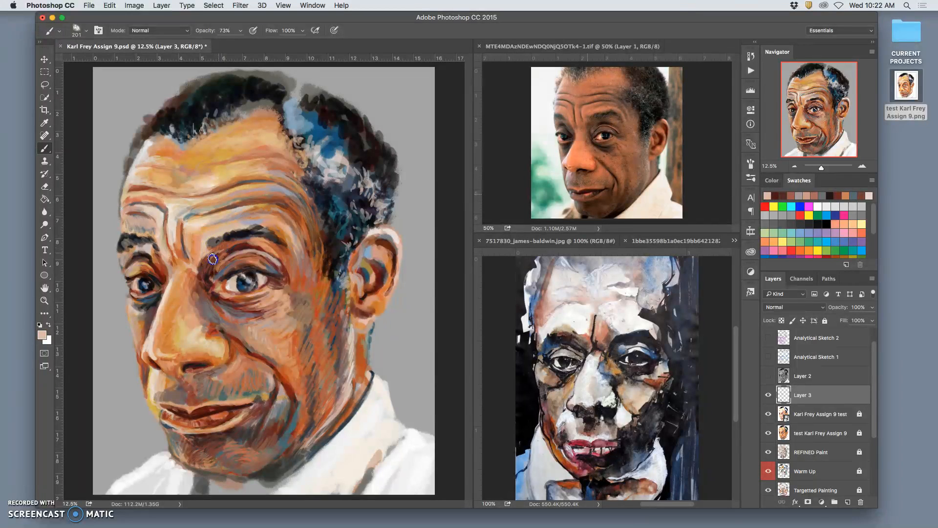
pyautogui.keyDown('alt'); pyautogui.click(268, 245); pyautogui.keyUp('alt')
pyautogui.keyDown('alt'); pyautogui.click(227, 249); pyautogui.keyUp('alt')
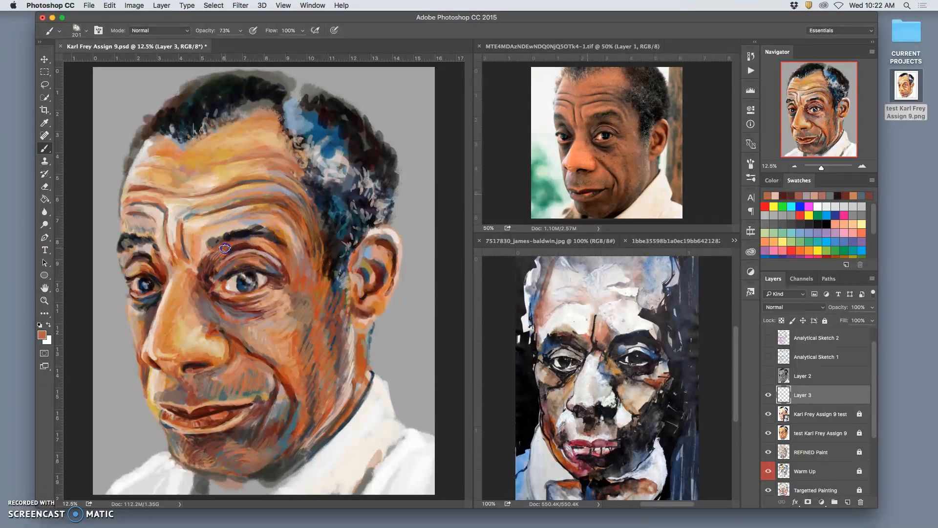
pyautogui.moveTo(213, 257)
pyautogui.mouseDown()
pyautogui.moveTo(247, 252)
pyautogui.moveTo(211, 275)
pyautogui.moveTo(210, 258)
pyautogui.moveTo(212, 282)
pyautogui.moveTo(226, 250)
pyautogui.moveTo(253, 244)
pyautogui.moveTo(239, 261)
pyautogui.moveTo(254, 253)
pyautogui.moveTo(251, 240)
pyautogui.moveTo(231, 247)
pyautogui.mouseUp()
# Refine the right-hand eye's inner corner and lid line with sampled dark red and pale tones, and add red-brown strokes at the temple
pyautogui.keyDown('alt'); pyautogui.click(226, 300); pyautogui.keyUp('alt')
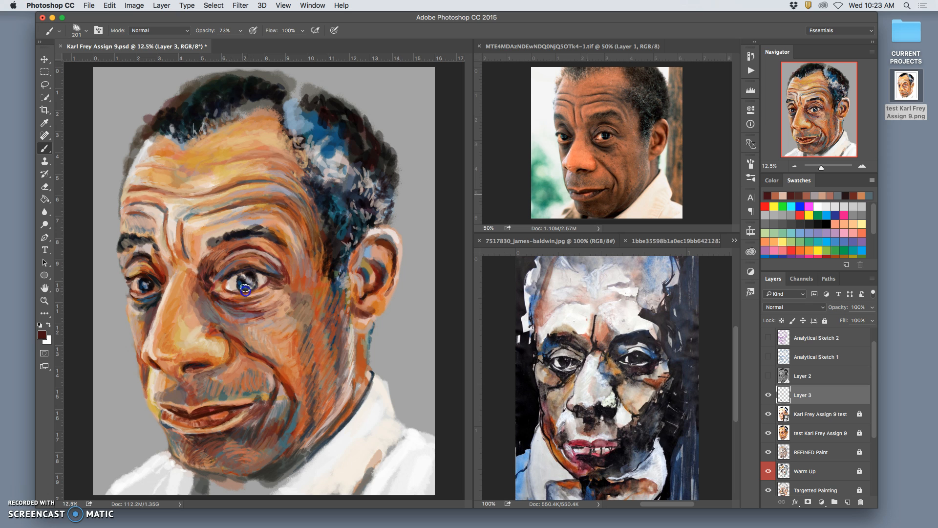
pyautogui.keyDown('alt'); pyautogui.click(232, 284); pyautogui.keyUp('alt')
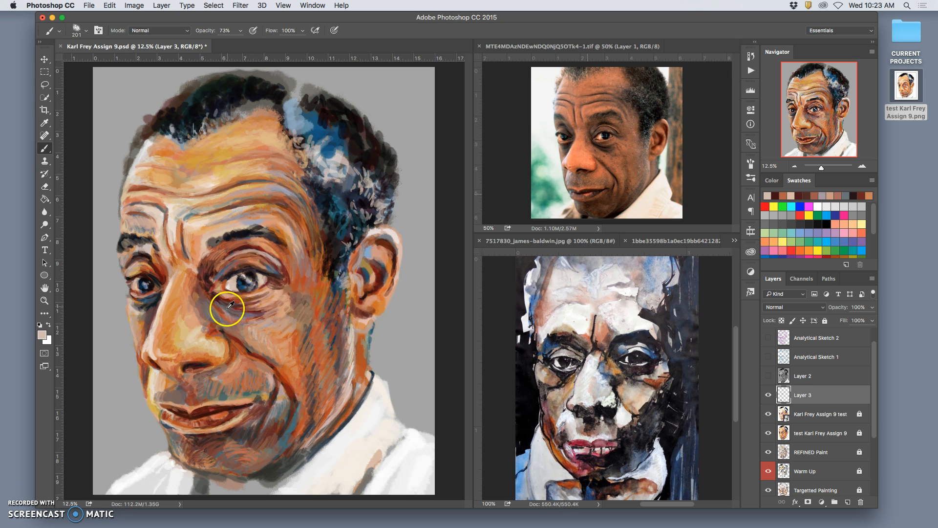
pyautogui.keyDown('alt'); pyautogui.click(226, 300); pyautogui.keyUp('alt')
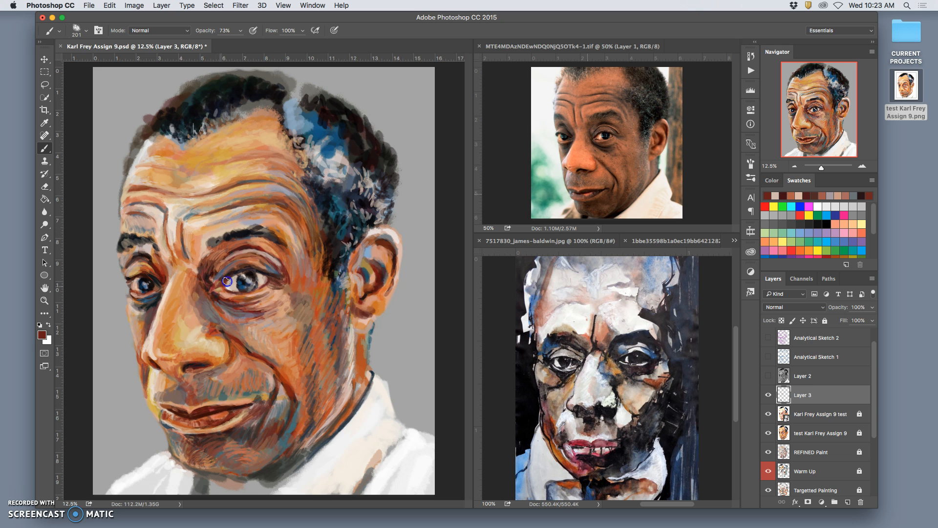
pyautogui.moveTo(240, 272); pyautogui.dragTo(268, 275)
pyautogui.moveTo(329, 265)
pyautogui.mouseDown()
pyautogui.moveTo(322, 246)
pyautogui.moveTo(319, 266)
pyautogui.moveTo(318, 237)
pyautogui.moveTo(320, 257)
pyautogui.mouseUp()
pyautogui.moveTo(330, 277); pyautogui.dragTo(329, 285)
# Shade the side of the nose bridge in red-brown and soften the inner under-eye area with sampled mauve
pyautogui.moveTo(228, 307)
pyautogui.mouseDown()
pyautogui.moveTo(216, 325)
pyautogui.moveTo(205, 306)
pyautogui.moveTo(215, 313)
pyautogui.mouseUp()
pyautogui.moveTo(195, 279)
pyautogui.mouseDown()
pyautogui.moveTo(213, 319)
pyautogui.moveTo(204, 315)
pyautogui.moveTo(248, 330)
pyautogui.moveTo(229, 316)
pyautogui.moveTo(227, 334)
pyautogui.moveTo(238, 334)
pyautogui.moveTo(226, 318)
pyautogui.mouseUp()
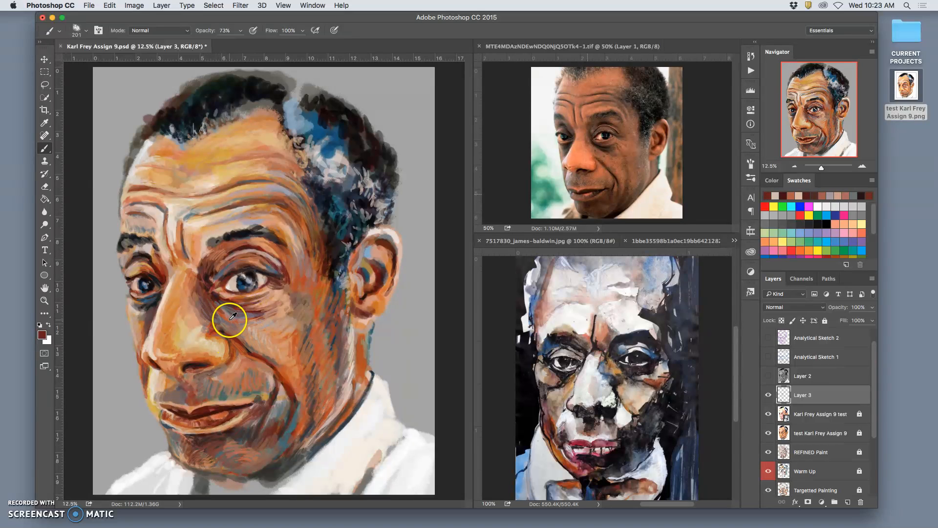
pyautogui.keyDown('alt'); pyautogui.click(230, 318); pyautogui.keyUp('alt')
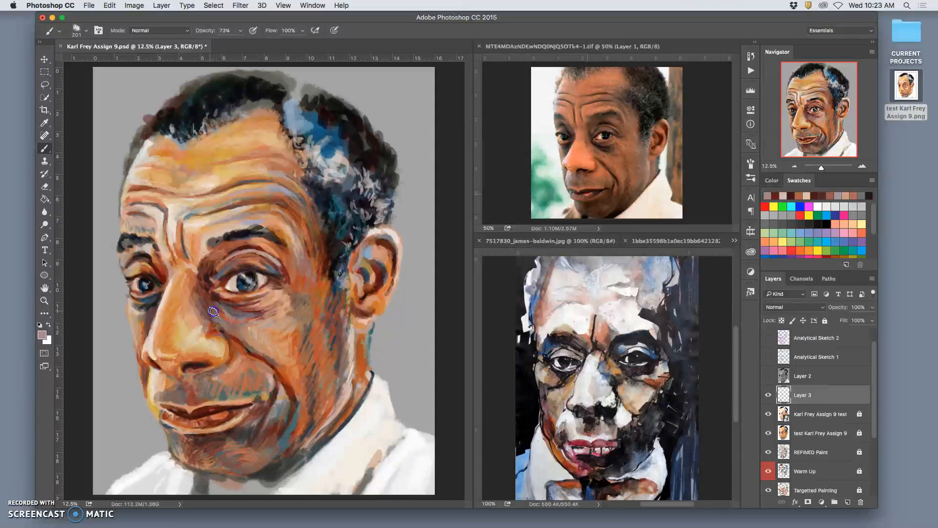
pyautogui.moveTo(227, 313)
pyautogui.mouseDown()
pyautogui.moveTo(303, 351)
pyautogui.moveTo(276, 356)
pyautogui.moveTo(229, 323)
pyautogui.mouseUp()
# Paint the fold running from the nose across the right-hand cheek to the mouth with sampled orange and dark brown
pyautogui.keyDown('alt'); pyautogui.click(278, 356); pyautogui.keyUp('alt')
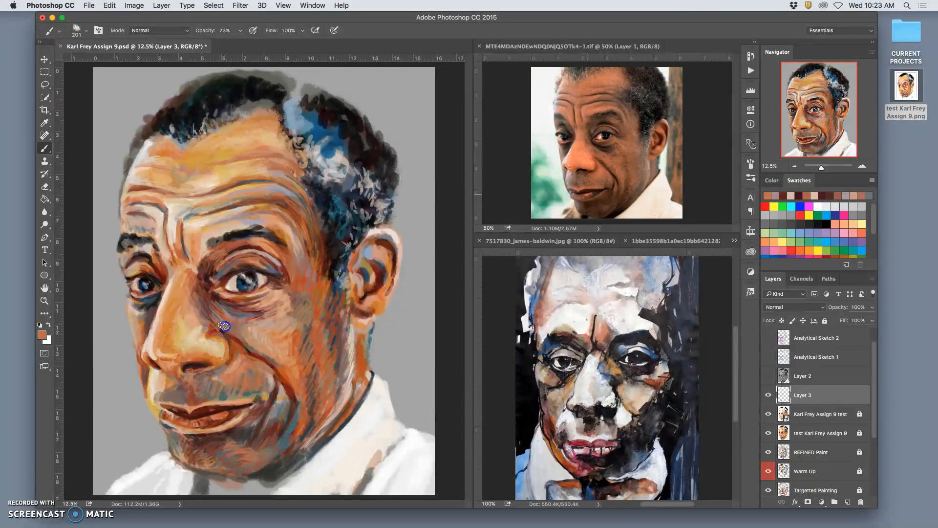
pyautogui.keyDown('alt'); pyautogui.click(228, 300); pyautogui.keyUp('alt')
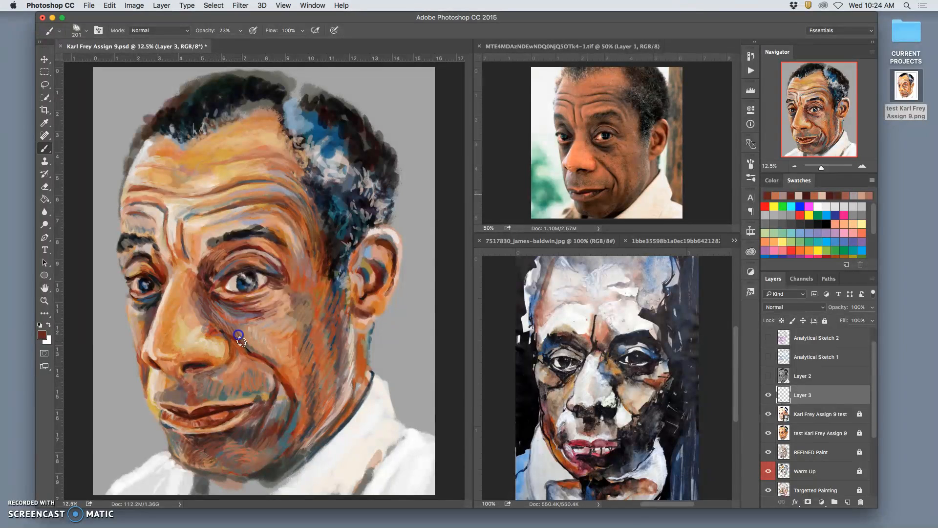
pyautogui.moveTo(249, 348); pyautogui.dragTo(247, 328)
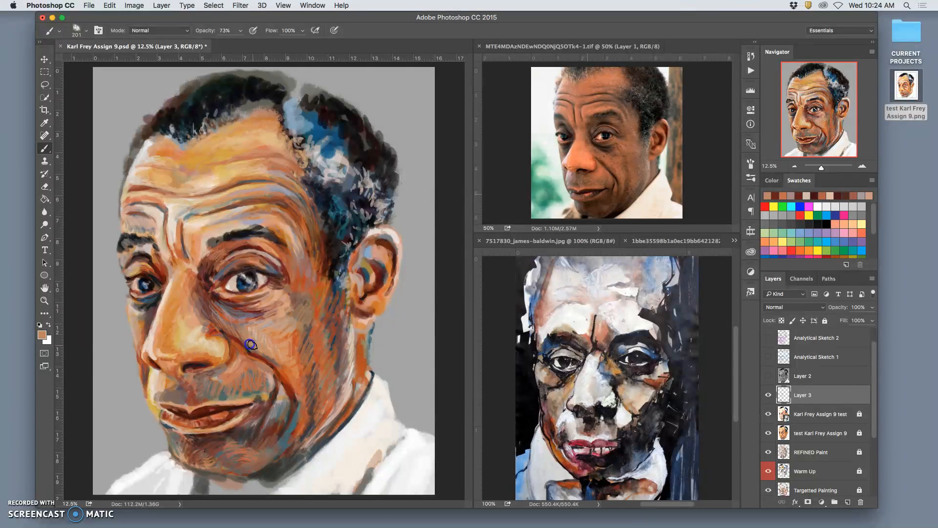
pyautogui.moveTo(281, 367)
pyautogui.mouseDown()
pyautogui.moveTo(302, 390)
pyautogui.moveTo(240, 340)
pyautogui.moveTo(211, 331)
pyautogui.moveTo(209, 352)
pyautogui.moveTo(200, 346)
pyautogui.moveTo(198, 314)
pyautogui.moveTo(231, 300)
pyautogui.moveTo(254, 338)
pyautogui.moveTo(288, 448)
pyautogui.moveTo(247, 435)
pyautogui.mouseUp()
# Shade beneath the left-hand eye and down the cheek beside the nose with sampled dark grey and mauve
pyautogui.click(143, 320)
pyautogui.moveTo(144, 320)
pyautogui.mouseDown()
pyautogui.moveTo(136, 310)
pyautogui.moveTo(145, 311)
pyautogui.mouseUp()
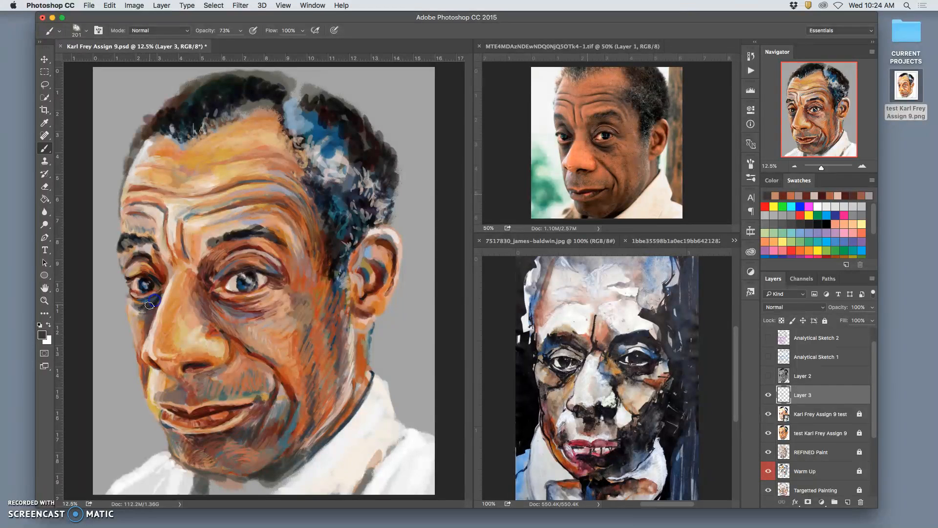
pyautogui.moveTo(149, 360)
pyautogui.mouseDown()
pyautogui.moveTo(157, 314)
pyautogui.moveTo(143, 360)
pyautogui.moveTo(145, 314)
pyautogui.mouseUp()
pyautogui.keyDown('alt'); pyautogui.click(262, 324); pyautogui.keyUp('alt')
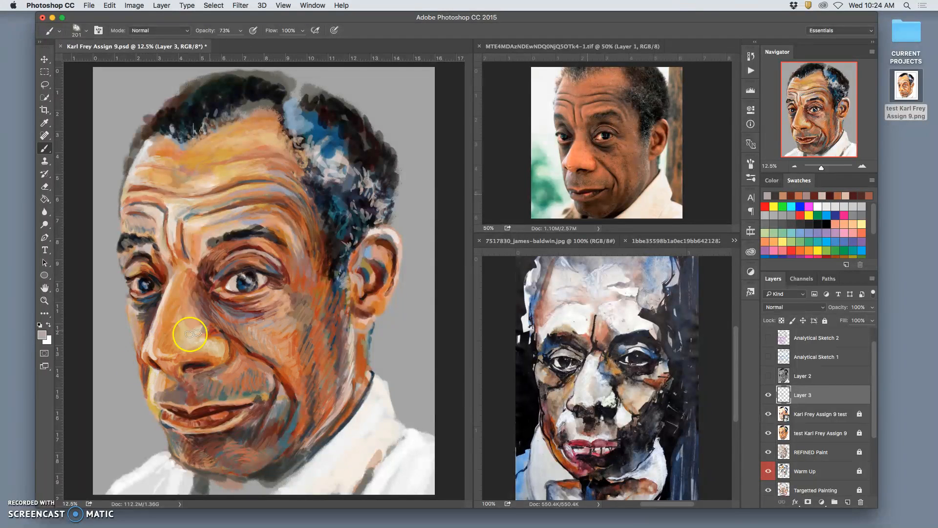
pyautogui.moveTo(143, 332); pyautogui.dragTo(134, 315)
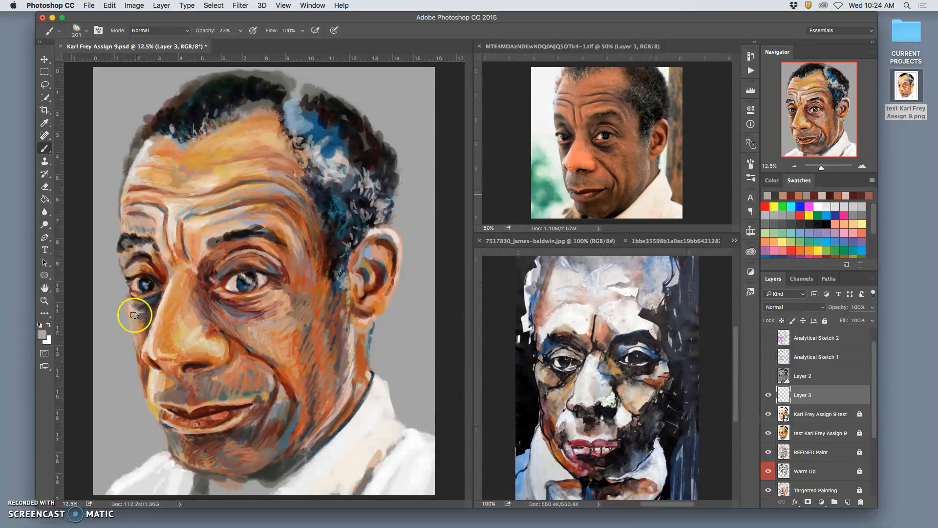
# Deepen the left-hand cheek edge with sampled dark olive and blue-grey, and add strokes at that eye's inner corner
pyautogui.keyDown('alt'); pyautogui.click(290, 423); pyautogui.keyUp('alt')
pyautogui.click(144, 314)
pyautogui.moveTo(144, 314); pyautogui.dragTo(138, 315)
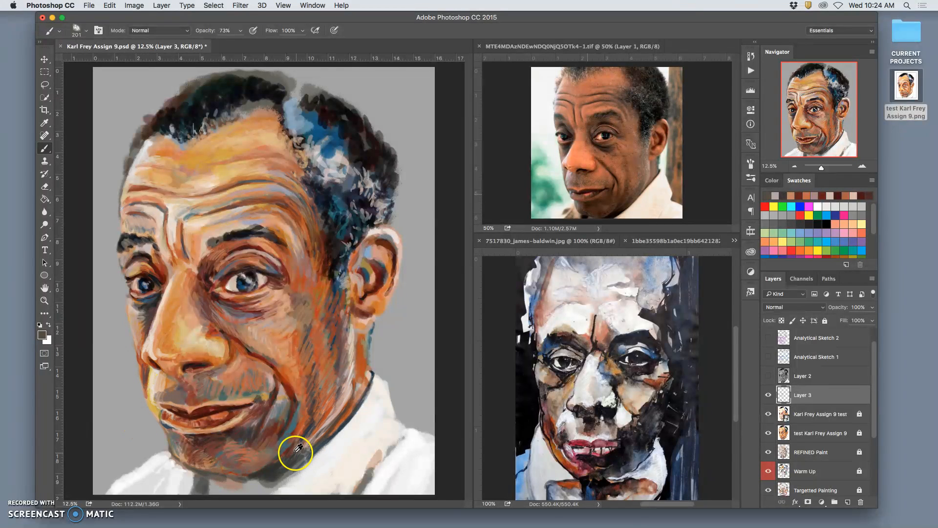
pyautogui.keyDown('alt'); pyautogui.click(289, 439); pyautogui.keyUp('alt')
pyautogui.moveTo(148, 314)
pyautogui.mouseDown()
pyautogui.moveTo(157, 321)
pyautogui.moveTo(139, 328)
pyautogui.moveTo(143, 339)
pyautogui.mouseUp()
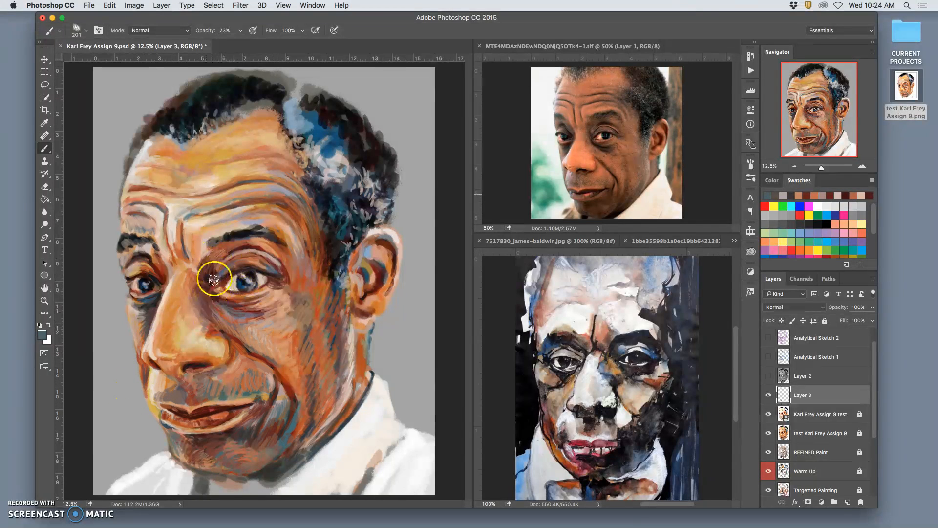
pyautogui.moveTo(155, 267)
pyautogui.mouseDown()
pyautogui.moveTo(199, 313)
pyautogui.moveTo(253, 407)
pyautogui.moveTo(151, 260)
pyautogui.moveTo(161, 279)
pyautogui.moveTo(159, 259)
pyautogui.moveTo(165, 280)
pyautogui.mouseUp()
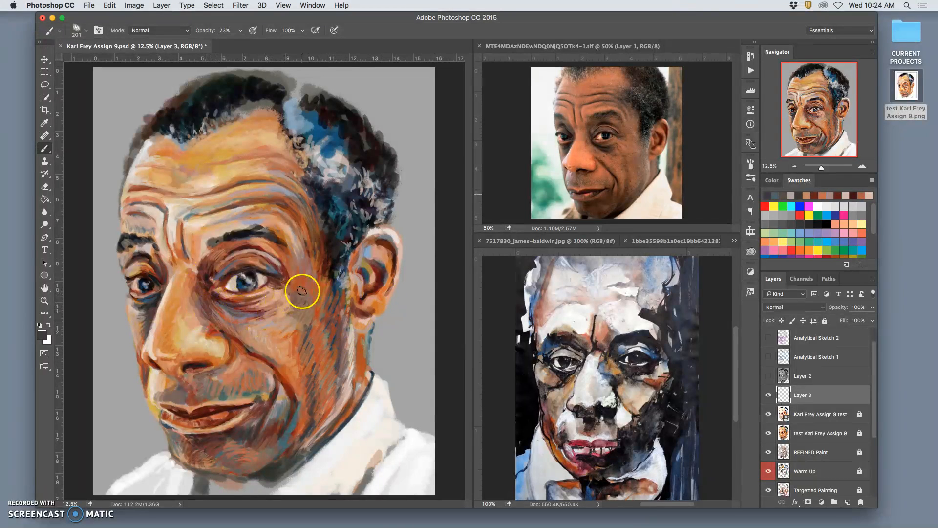
# Rework the creases under the right-hand eye with sampled peach, light brown and dark red-brown strokes
pyautogui.keyDown('alt'); pyautogui.click(278, 299); pyautogui.keyUp('alt')
pyautogui.moveTo(245, 308); pyautogui.dragTo(234, 307)
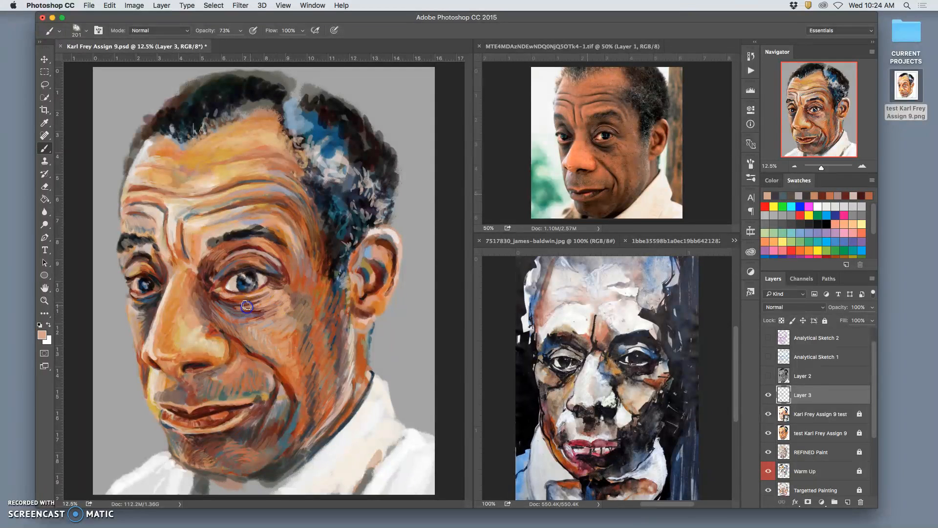
pyautogui.keyDown('alt'); pyautogui.click(292, 284); pyautogui.keyUp('alt')
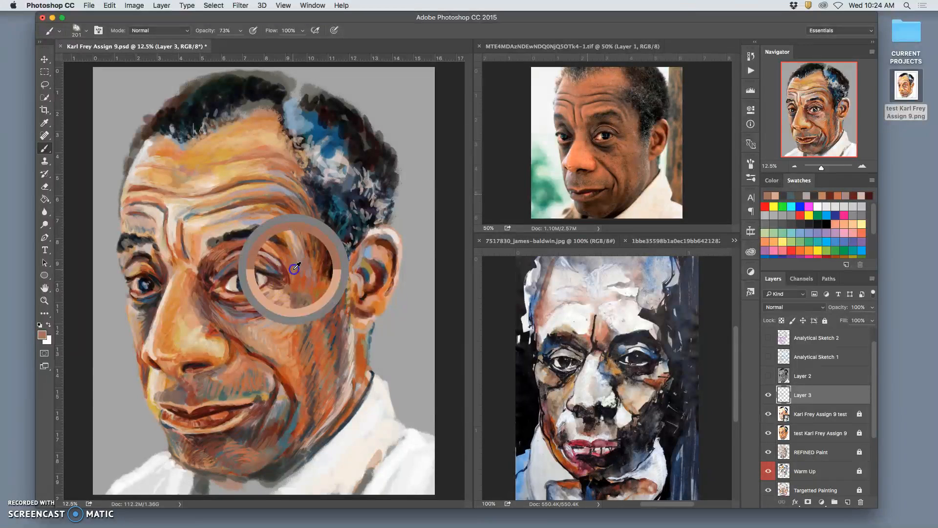
pyautogui.keyDown('alt'); pyautogui.click(229, 307); pyautogui.keyUp('alt')
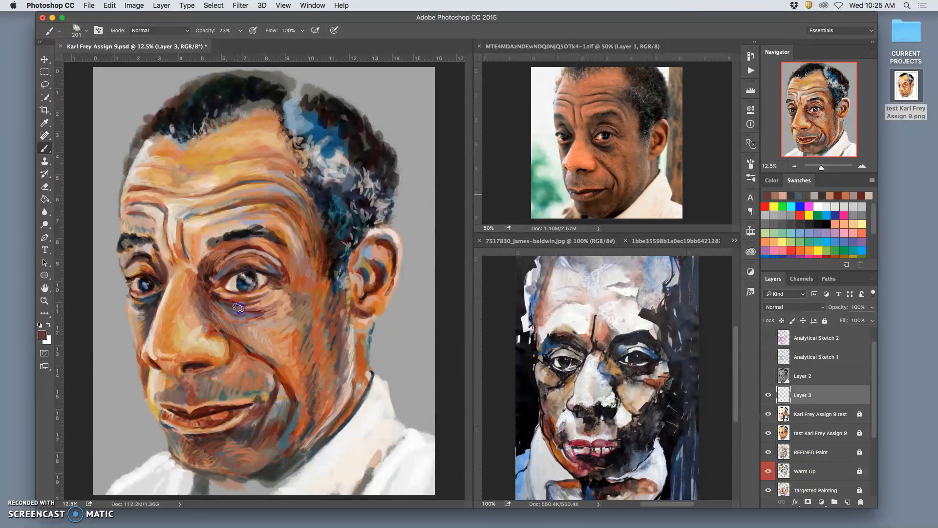
pyautogui.moveTo(266, 306); pyautogui.dragTo(276, 303)
# Add sampled orange and peach strokes to the left part of the moustache area above the upper lip
pyautogui.click(134, 257)
pyautogui.moveTo(183, 396); pyautogui.dragTo(183, 400)
pyautogui.keyDown('alt'); pyautogui.click(160, 394); pyautogui.keyUp('alt')
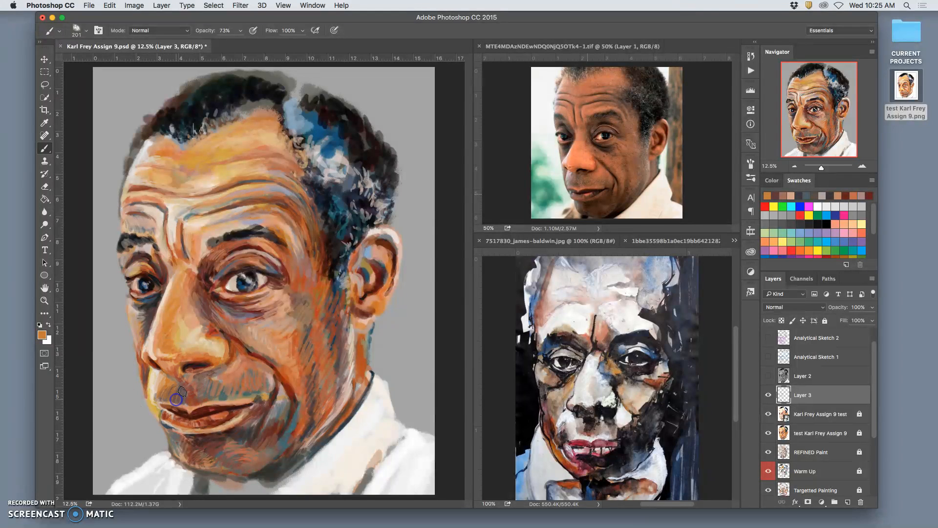
pyautogui.keyDown('alt'); pyautogui.click(264, 337); pyautogui.keyUp('alt')
pyautogui.moveTo(166, 386)
pyautogui.mouseDown()
pyautogui.moveTo(174, 387)
pyautogui.moveTo(165, 380)
pyautogui.mouseUp()
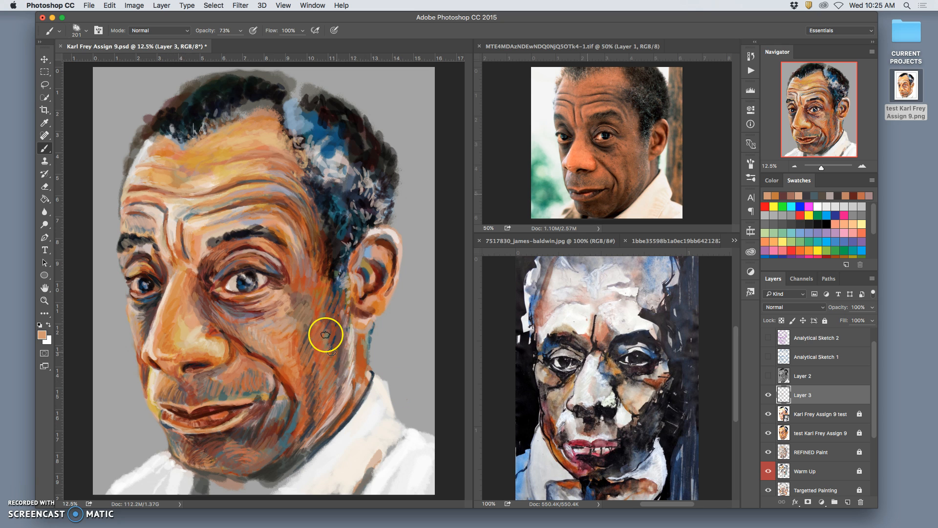
# Add sampled teal, tan and dusty pink strokes to the left edge of the chin and the area beneath the lower lip
pyautogui.keyDown('alt'); pyautogui.click(295, 419); pyautogui.keyUp('alt')
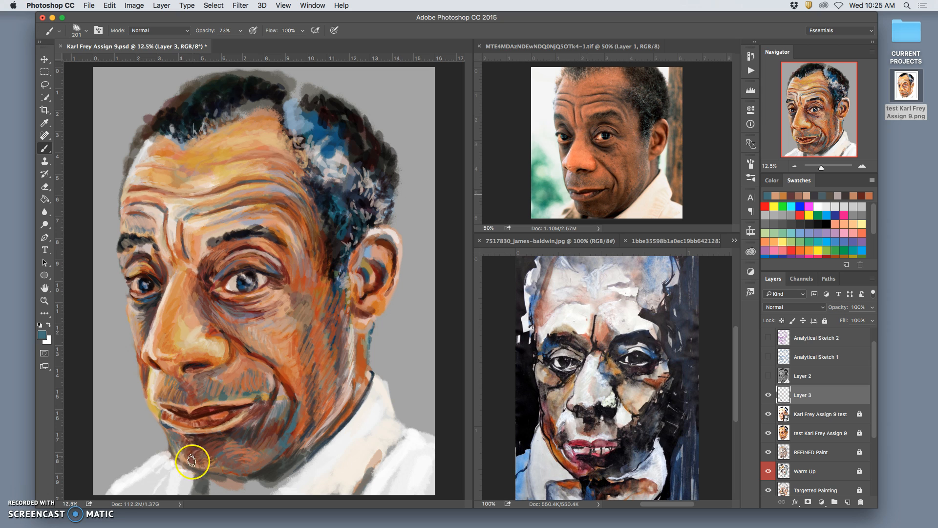
pyautogui.moveTo(174, 441); pyautogui.dragTo(175, 451)
pyautogui.keyDown('alt'); pyautogui.click(281, 398); pyautogui.keyUp('alt')
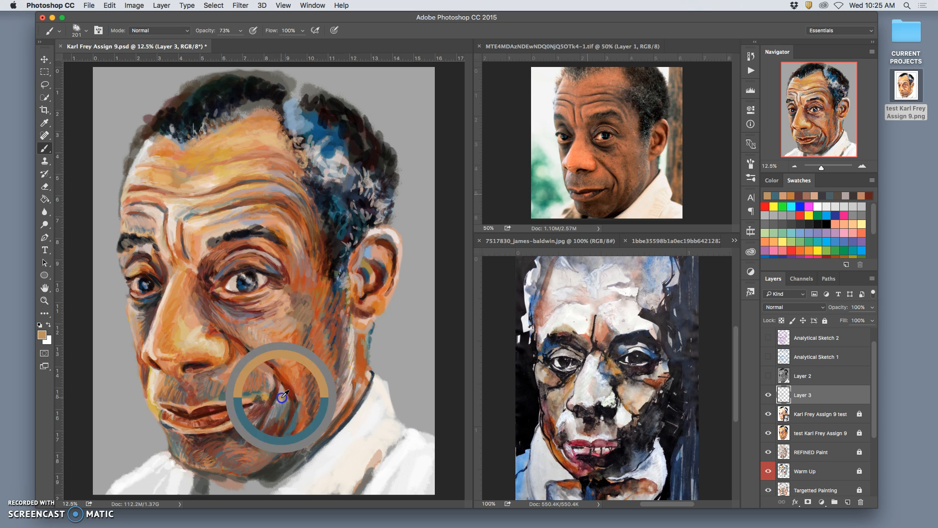
pyautogui.moveTo(175, 436); pyautogui.dragTo(176, 445)
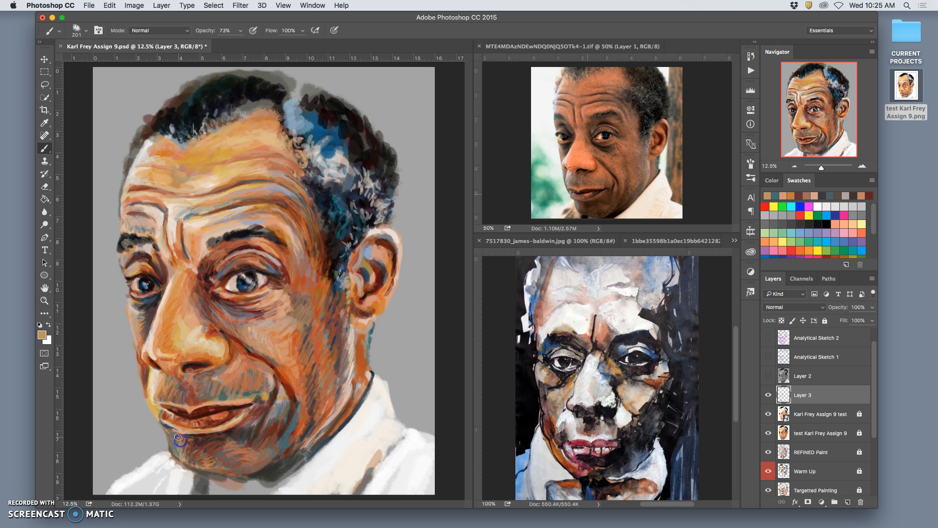
pyautogui.keyDown('alt'); pyautogui.click(273, 377); pyautogui.keyUp('alt')
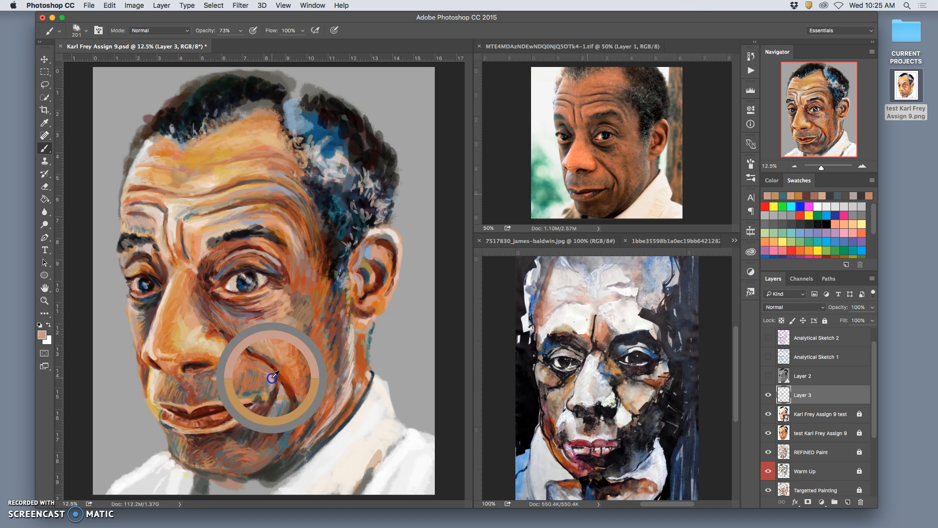
pyautogui.moveTo(184, 441); pyautogui.dragTo(179, 455)
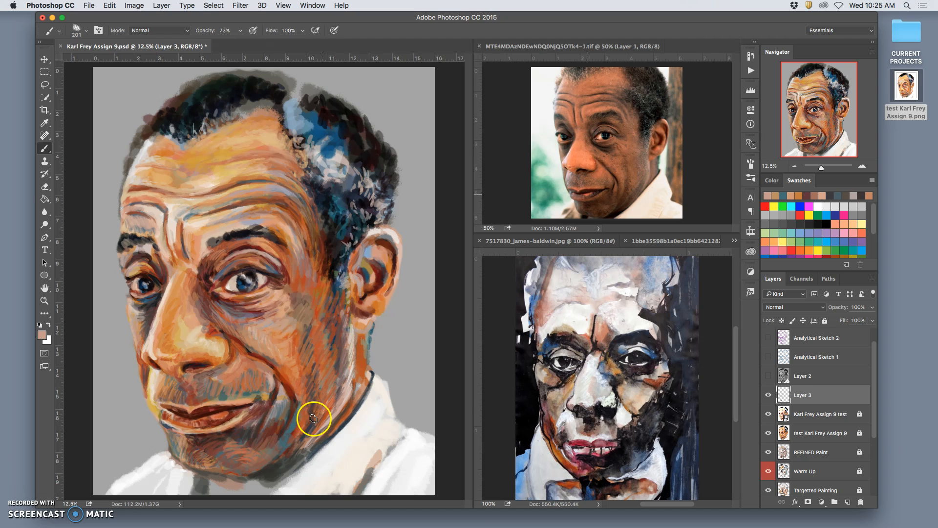
pyautogui.moveTo(236, 444); pyautogui.dragTo(238, 445)
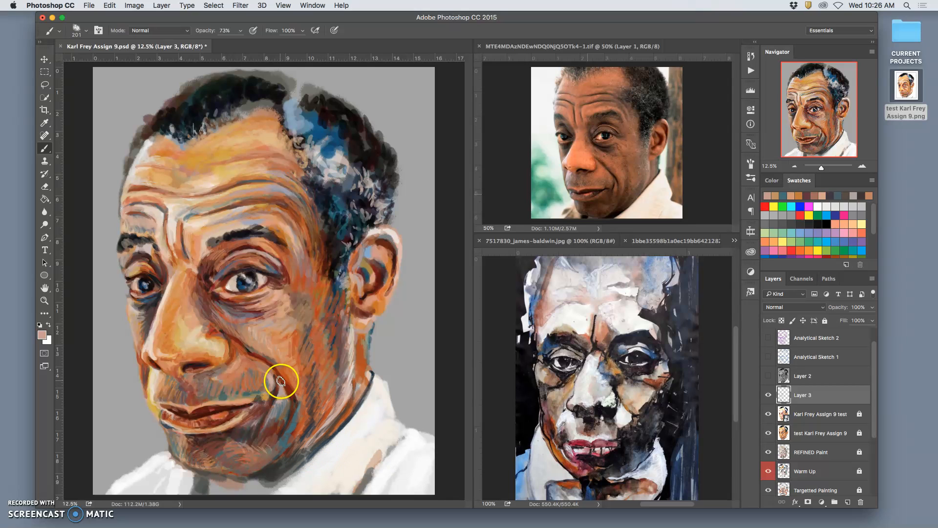
# Paint sampled red-orange, burnt orange and dark slate strokes around the right-hand mouth corner and across the chin below it
pyautogui.keyDown('alt'); pyautogui.click(311, 356); pyautogui.keyUp('alt')
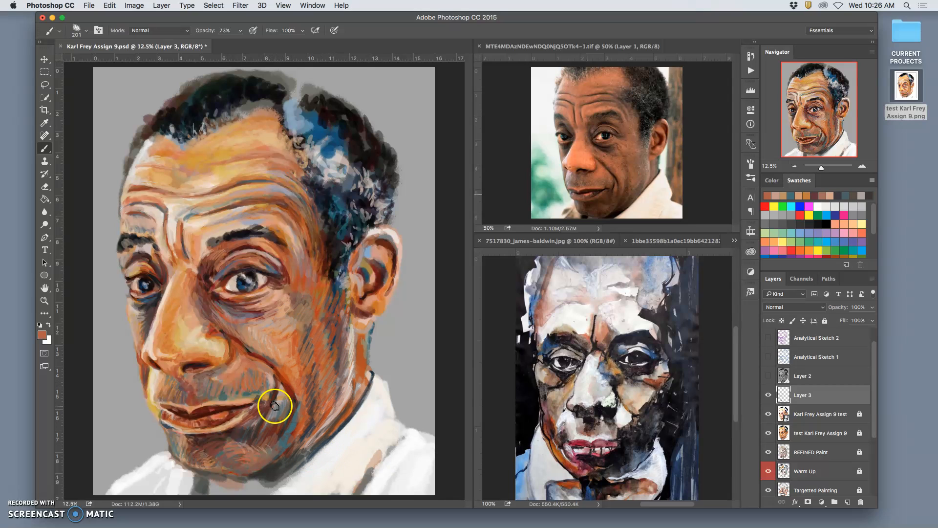
pyautogui.moveTo(273, 402); pyautogui.dragTo(276, 421)
pyautogui.keyDown('alt'); pyautogui.click(285, 380); pyautogui.keyUp('alt')
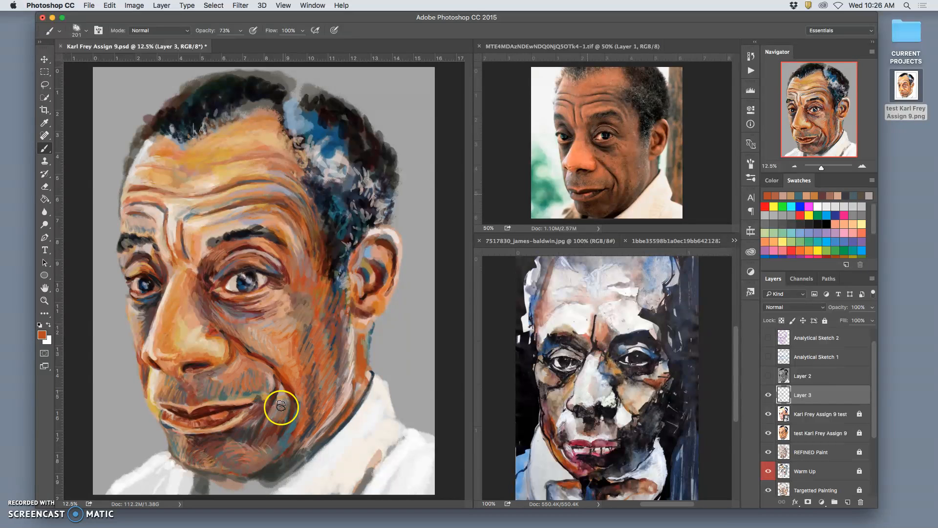
pyautogui.moveTo(274, 438)
pyautogui.mouseDown()
pyautogui.moveTo(276, 429)
pyautogui.moveTo(300, 430)
pyautogui.moveTo(304, 415)
pyautogui.mouseUp()
pyautogui.keyDown('alt'); pyautogui.click(269, 468); pyautogui.keyUp('alt')
pyautogui.moveTo(289, 431)
pyautogui.mouseDown()
pyautogui.moveTo(276, 396)
pyautogui.moveTo(250, 491)
pyautogui.moveTo(209, 456)
pyautogui.moveTo(246, 389)
pyautogui.moveTo(236, 428)
pyautogui.mouseUp()
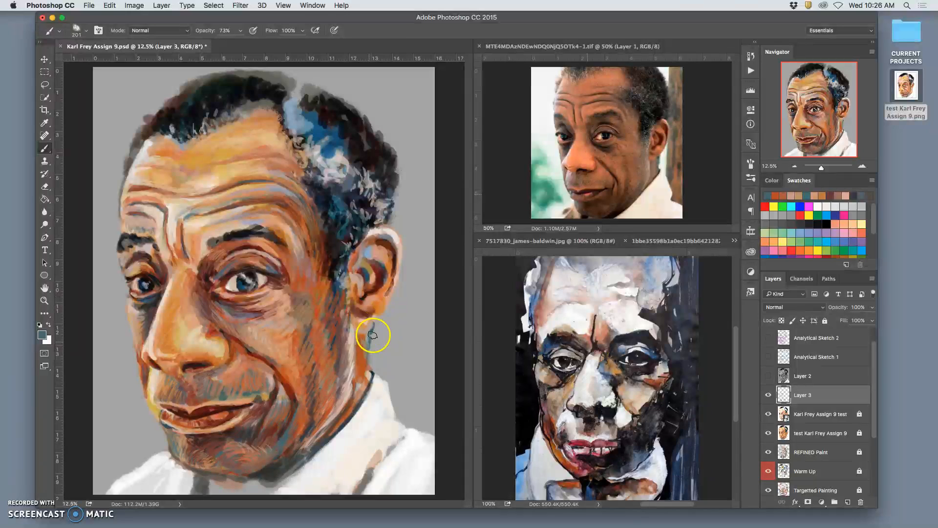
# Deepen the crease beside the nose with dark slate and the lower smile line with dark brown strokes
pyautogui.moveTo(223, 335); pyautogui.dragTo(210, 275)
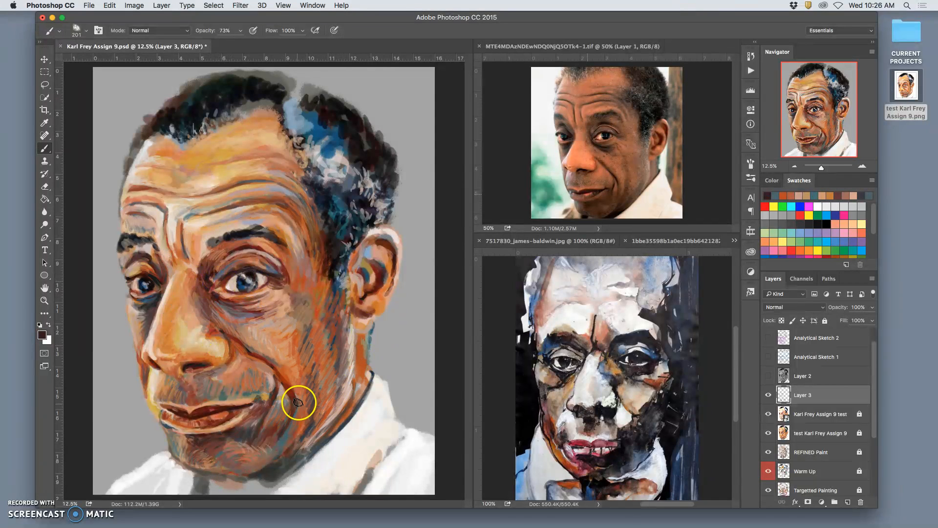
pyautogui.moveTo(303, 418)
pyautogui.mouseDown()
pyautogui.moveTo(268, 411)
pyautogui.moveTo(276, 384)
pyautogui.mouseUp()
pyautogui.moveTo(296, 406); pyautogui.dragTo(293, 407)
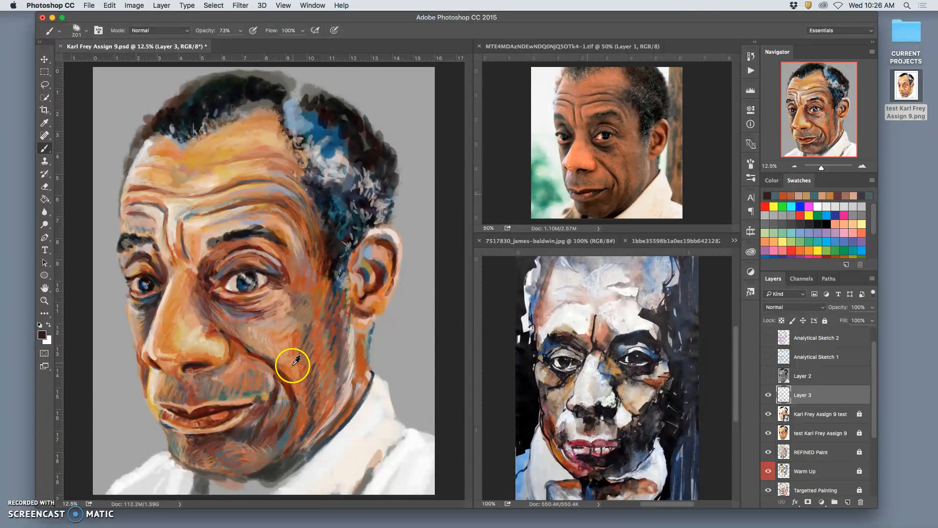
# Lighten the cheek around the lower end of the smile line with sampled orange and beige strokes
pyautogui.keyDown('alt'); pyautogui.click(293, 364); pyautogui.keyUp('alt')
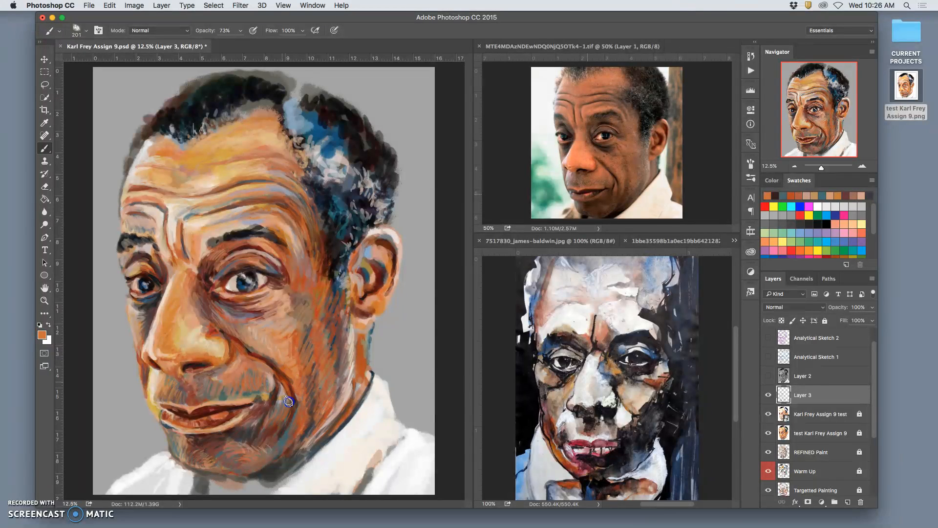
pyautogui.keyDown('alt'); pyautogui.click(283, 393); pyautogui.keyUp('alt')
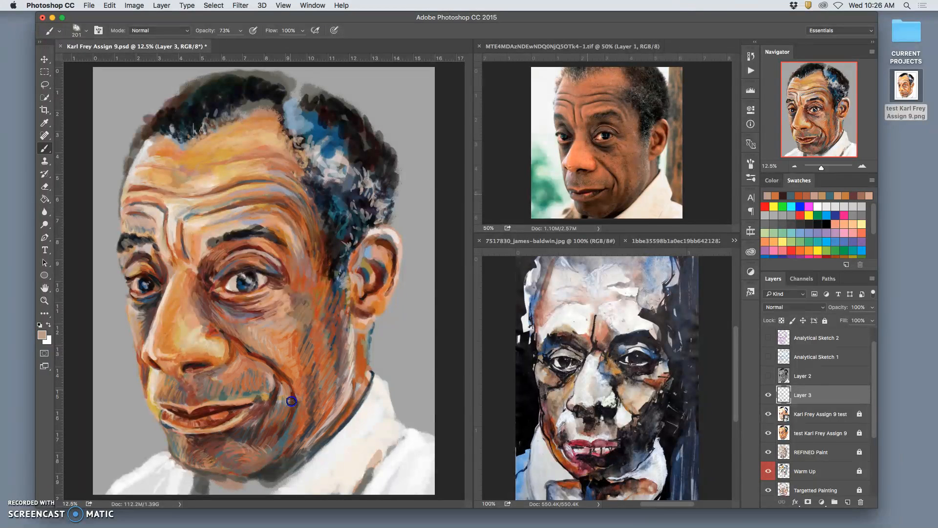
pyautogui.moveTo(294, 397); pyautogui.dragTo(296, 412)
pyautogui.keyDown('alt'); pyautogui.click(302, 384); pyautogui.keyUp('alt')
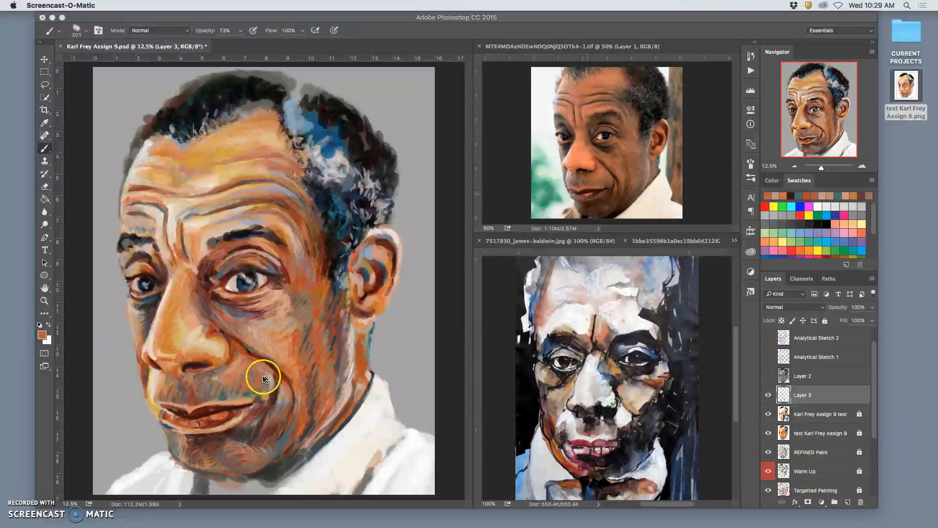
# Add sampled tan brush strokes inside the smile line above the right-hand mouth corner
pyautogui.click(44, 149)
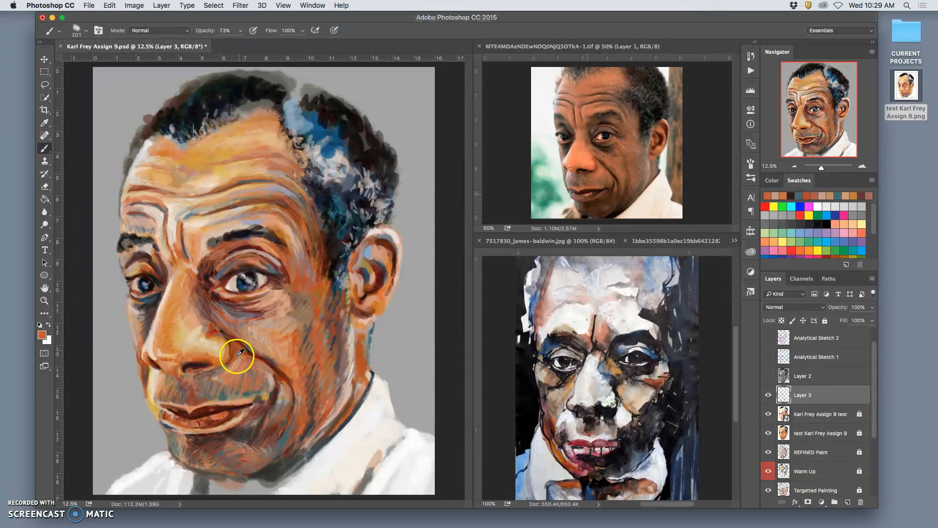
pyautogui.keyDown('alt'); pyautogui.click(262, 376); pyautogui.keyUp('alt')
pyautogui.moveTo(274, 382); pyautogui.dragTo(274, 378)
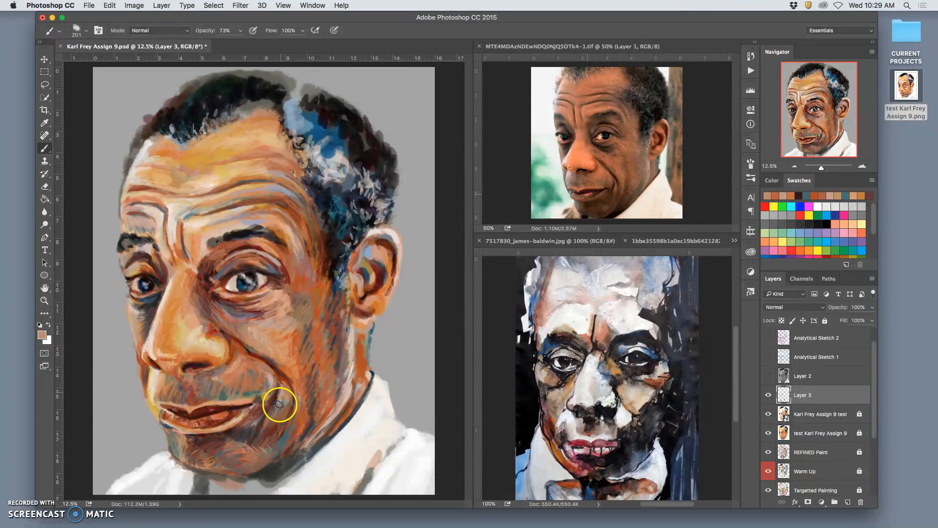
# Rework the smile crease from beside the nostril down the cheek with sampled grey-brown and burnt orange strokes
pyautogui.keyDown('alt'); pyautogui.click(264, 388); pyautogui.keyUp('alt')
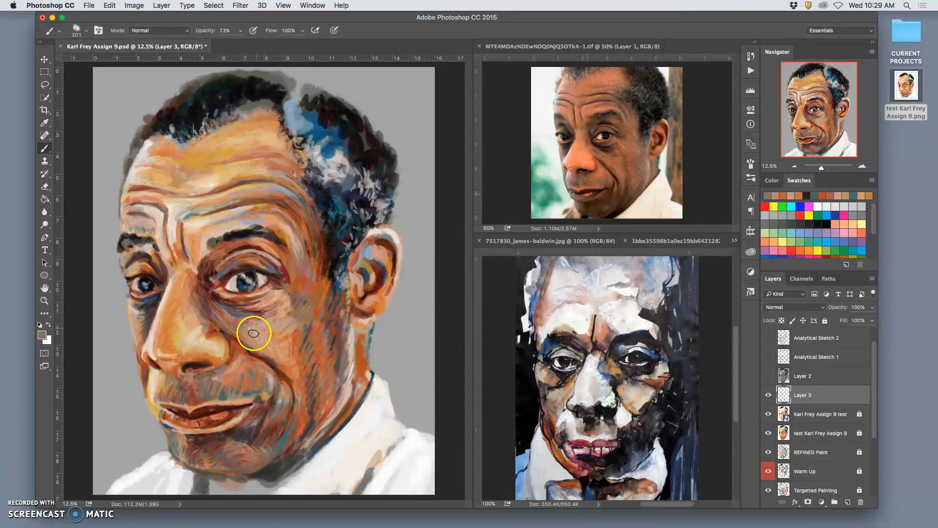
pyautogui.moveTo(234, 336)
pyautogui.mouseDown()
pyautogui.moveTo(278, 402)
pyautogui.moveTo(289, 440)
pyautogui.moveTo(227, 333)
pyautogui.moveTo(250, 354)
pyautogui.mouseUp()
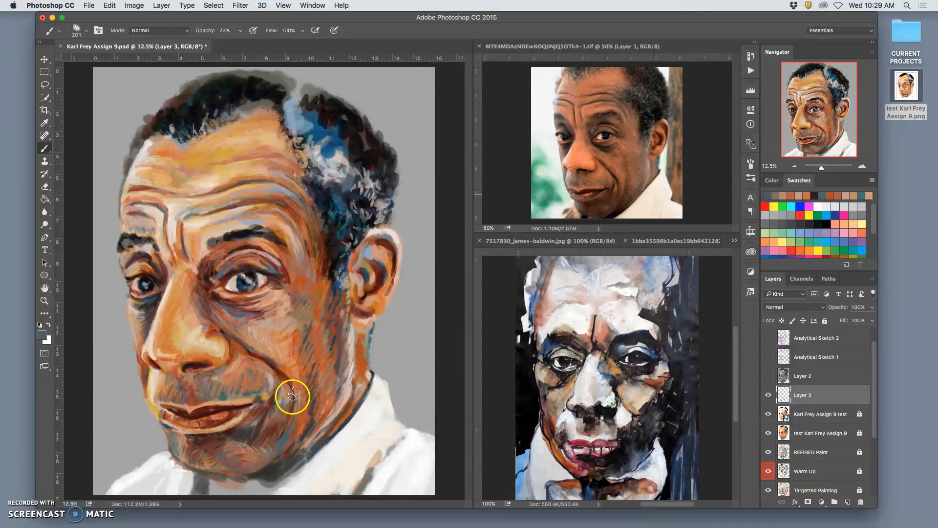
pyautogui.keyDown('alt'); pyautogui.click(306, 279); pyautogui.keyUp('alt')
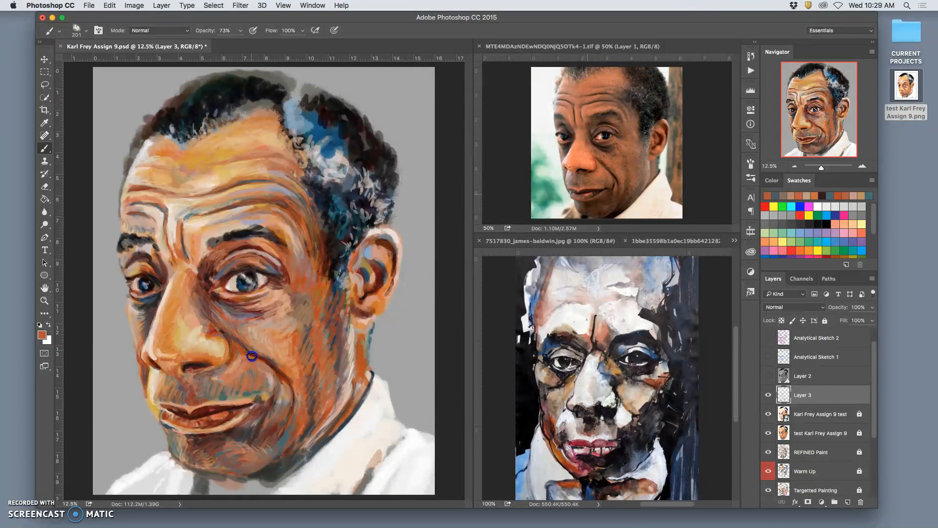
pyautogui.moveTo(269, 360)
pyautogui.mouseDown()
pyautogui.moveTo(303, 336)
pyautogui.moveTo(272, 356)
pyautogui.moveTo(256, 324)
pyautogui.moveTo(249, 333)
pyautogui.mouseUp()
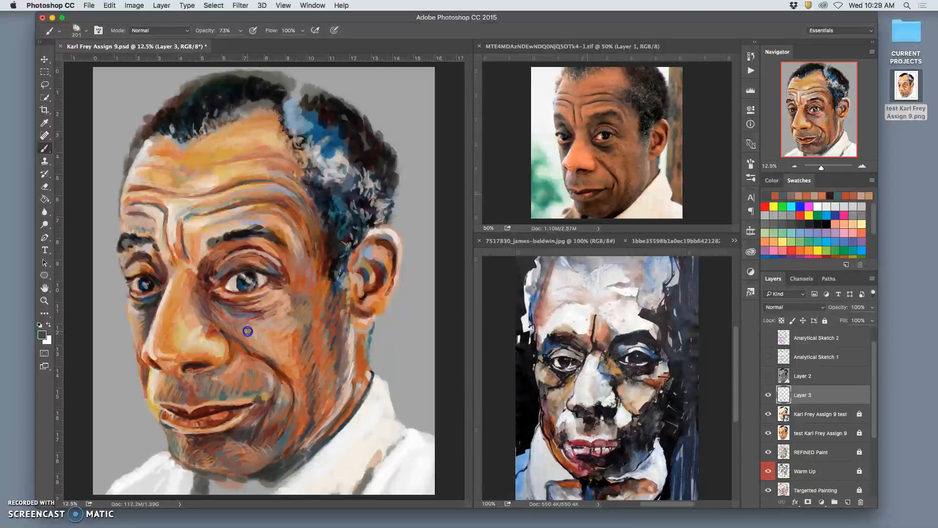
# Darken the creases beneath the right-hand eye with sampled near-black and dark red-brown strokes
pyautogui.keyDown('alt'); pyautogui.click(252, 280); pyautogui.keyUp('alt')
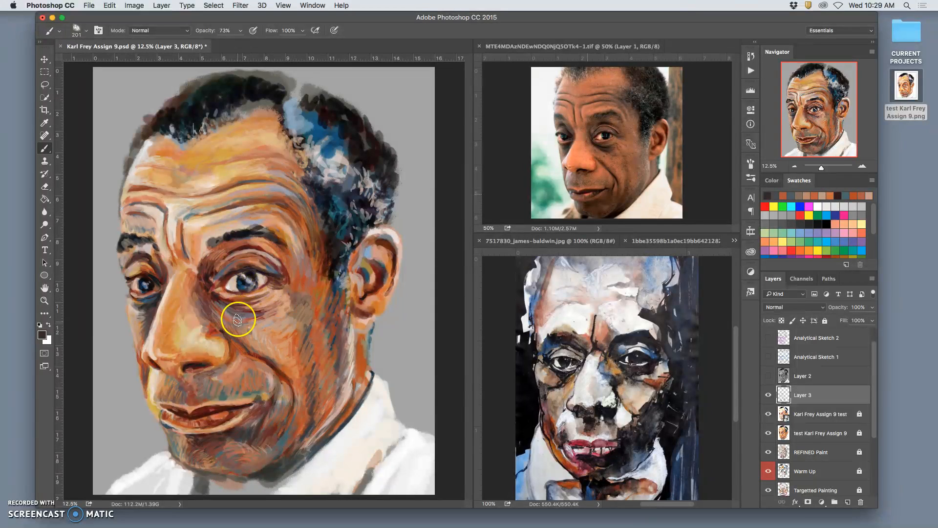
pyautogui.moveTo(228, 307); pyautogui.dragTo(228, 316)
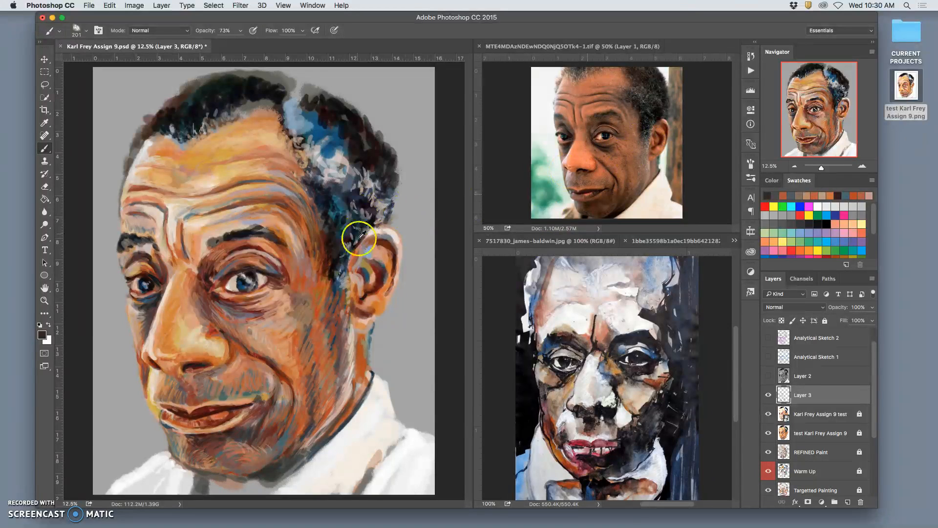
pyautogui.keyDown('alt'); pyautogui.click(325, 266); pyautogui.keyUp('alt')
pyautogui.moveTo(293, 288)
pyautogui.mouseDown()
pyautogui.moveTo(272, 314)
pyautogui.moveTo(276, 307)
pyautogui.mouseUp()
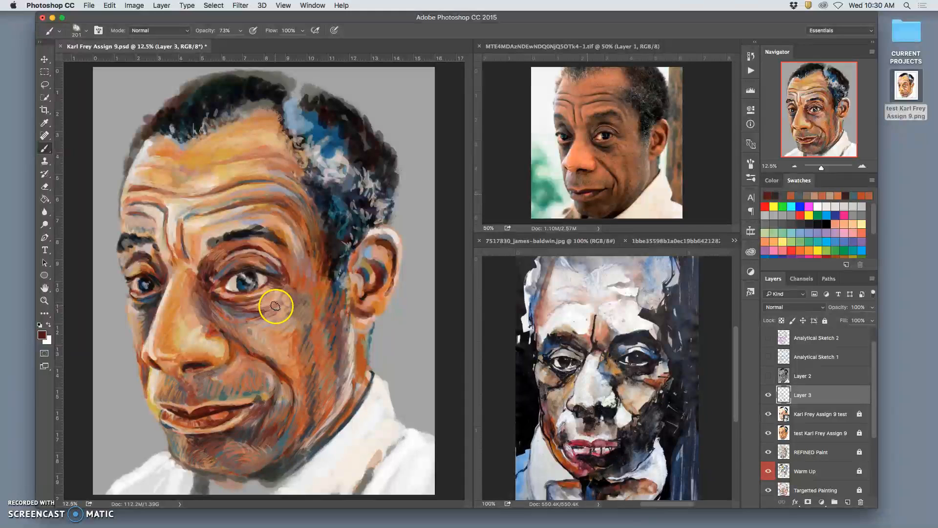